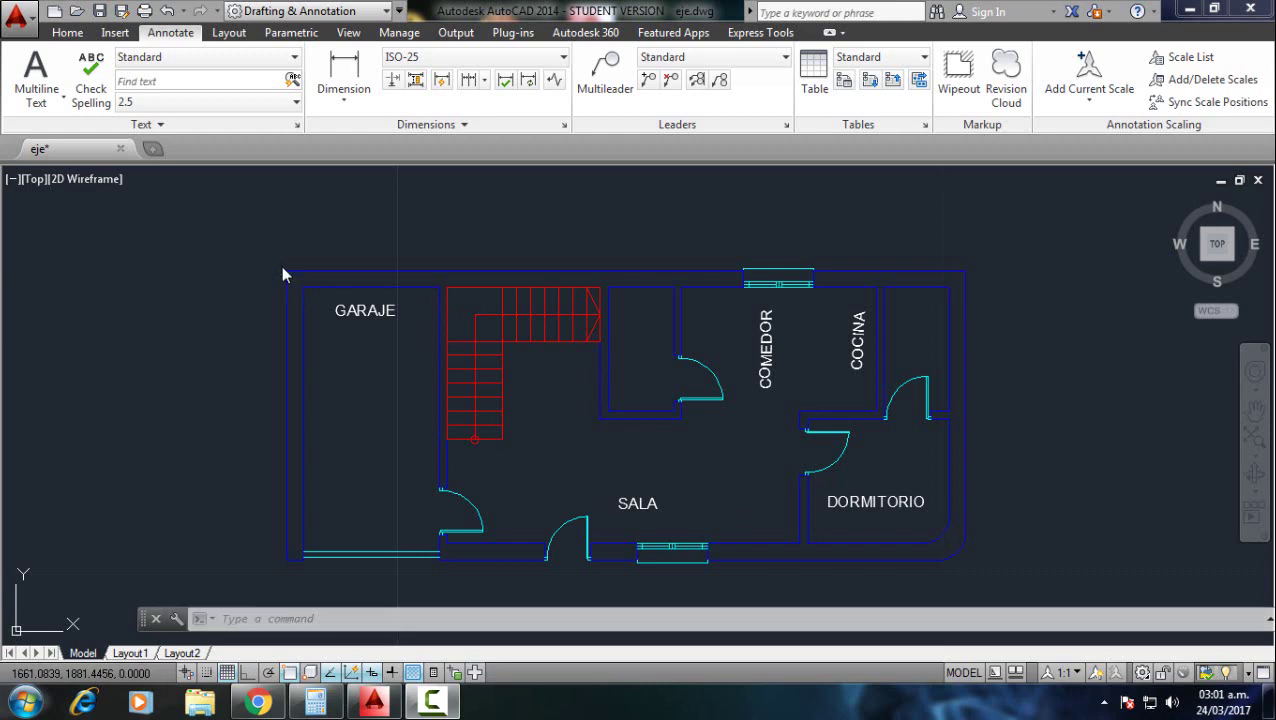
Compare the AutoCAD drawing against the reference PDF floor plan
left_click(258, 701)
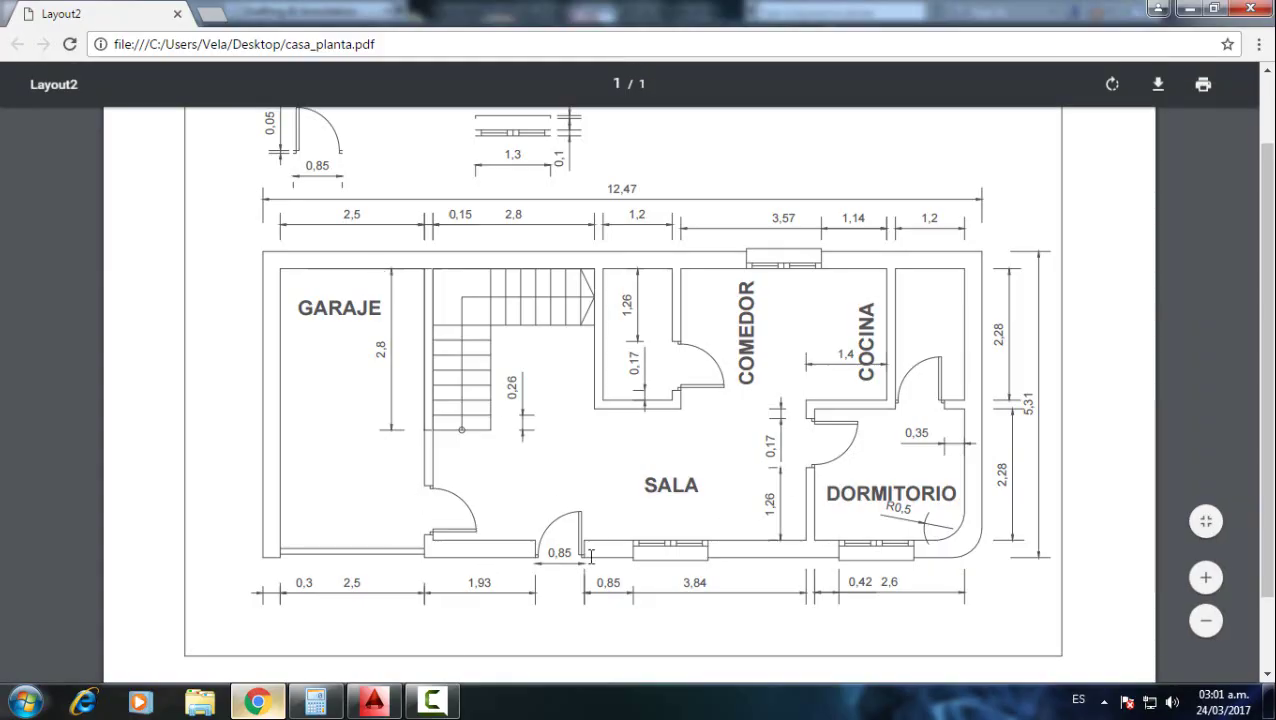
scroll(674, 537, "up", 2)
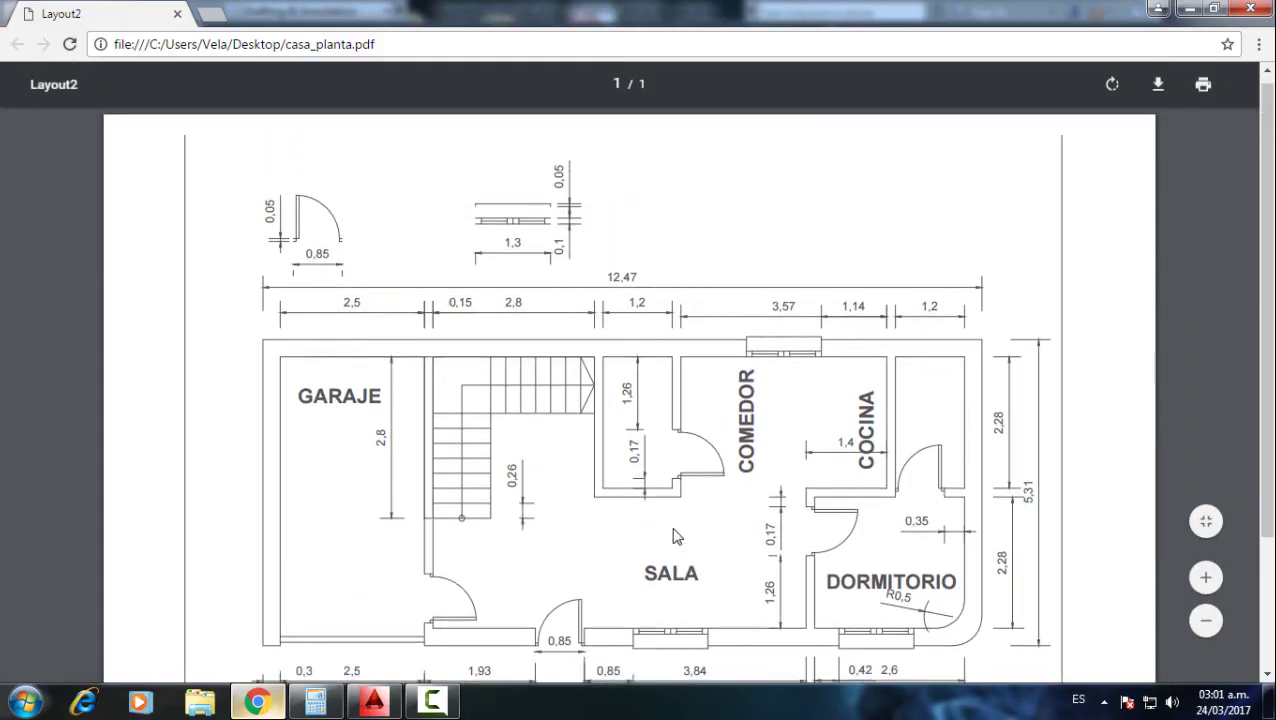
scroll(674, 537, "down", 2)
left_click(246, 705)
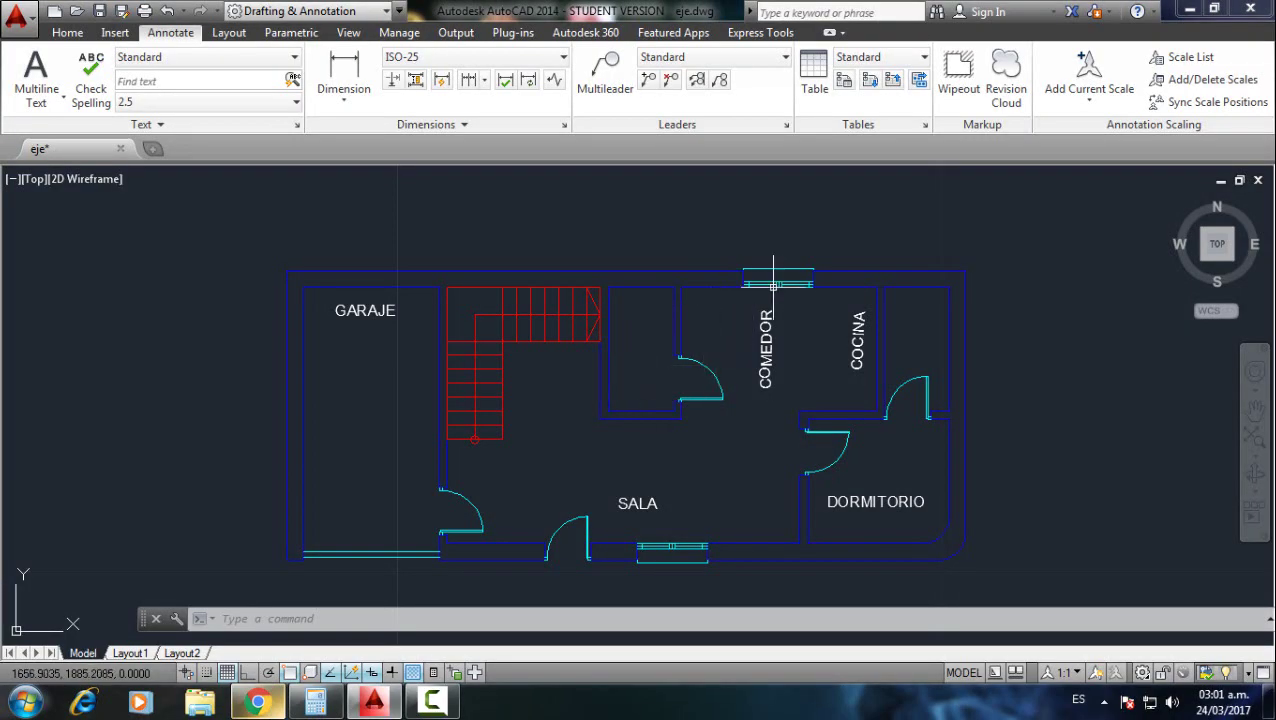
left_click(283, 702)
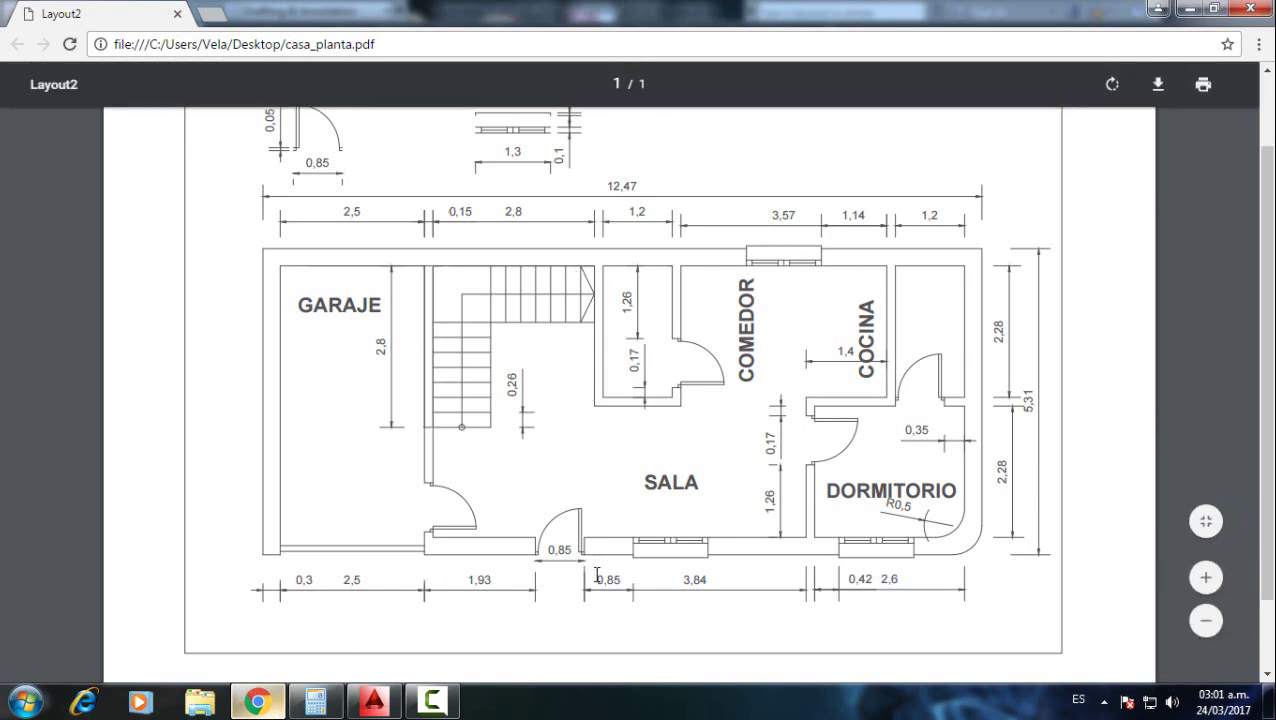
left_click(277, 702)
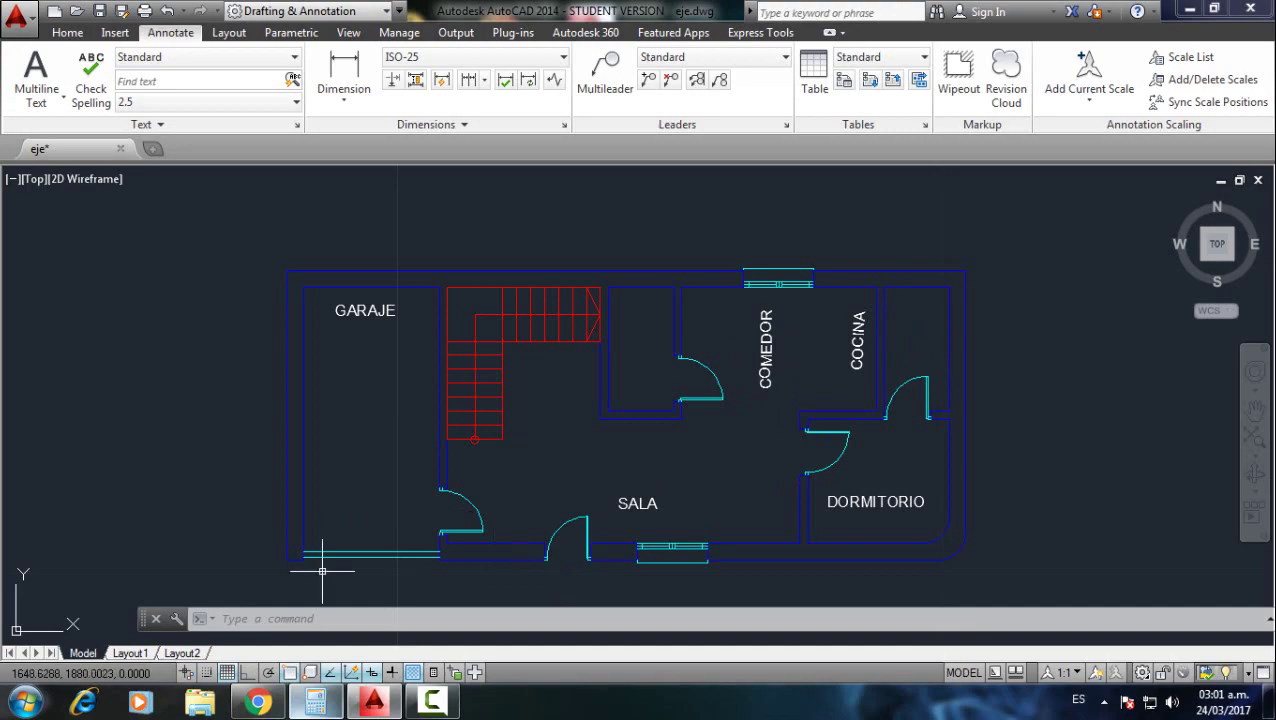
left_click(258, 702)
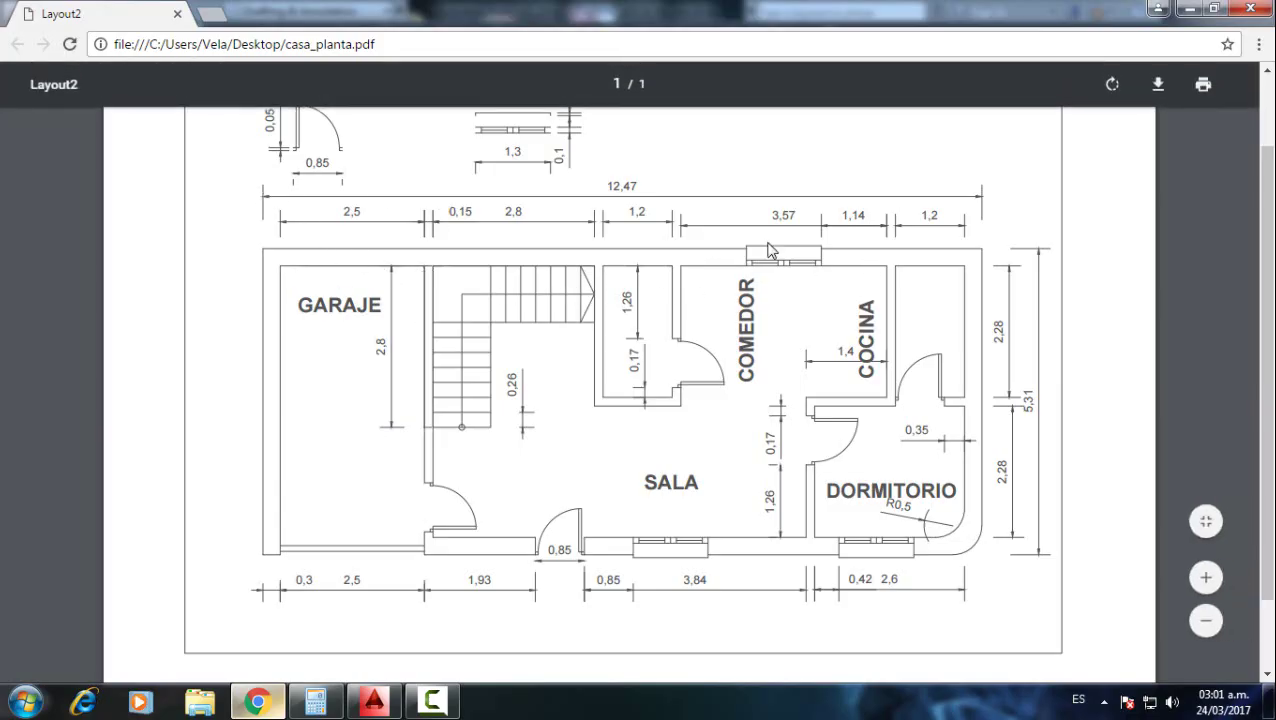
left_click(258, 702)
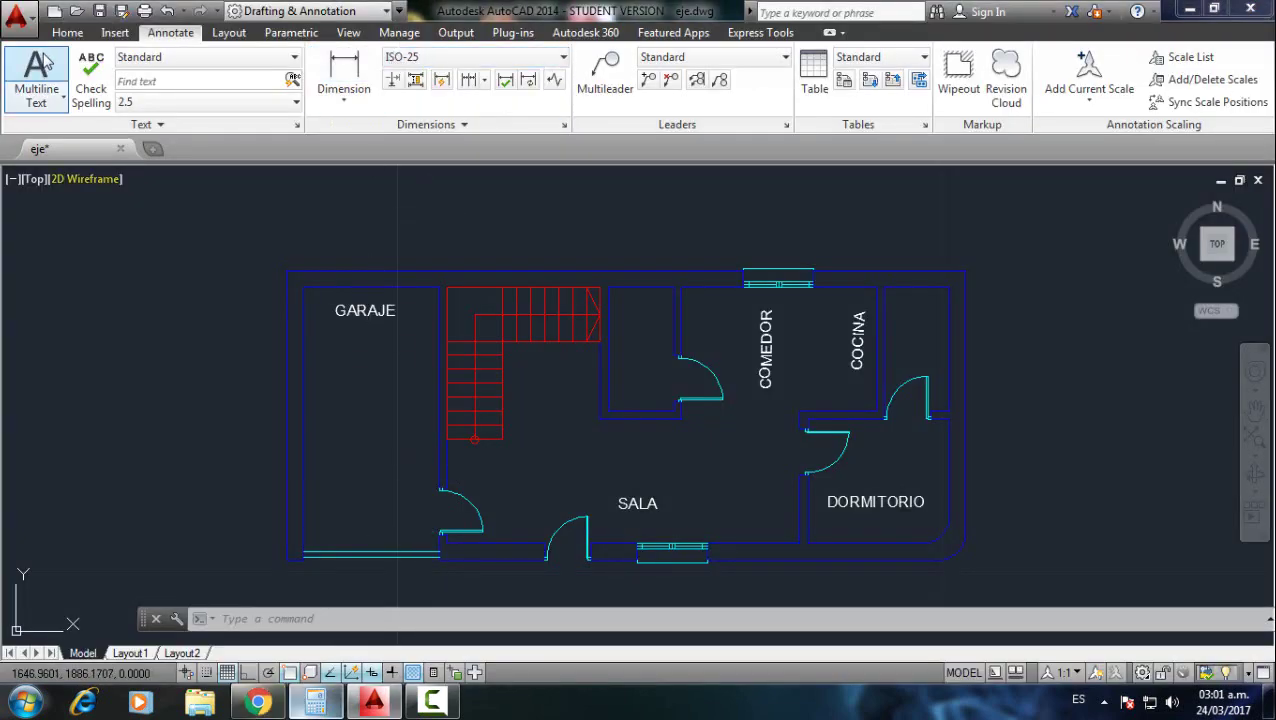
Place a trial 12,47 linear dimension across the plan's top, then delete it
left_click(66, 36)
left_click(168, 33)
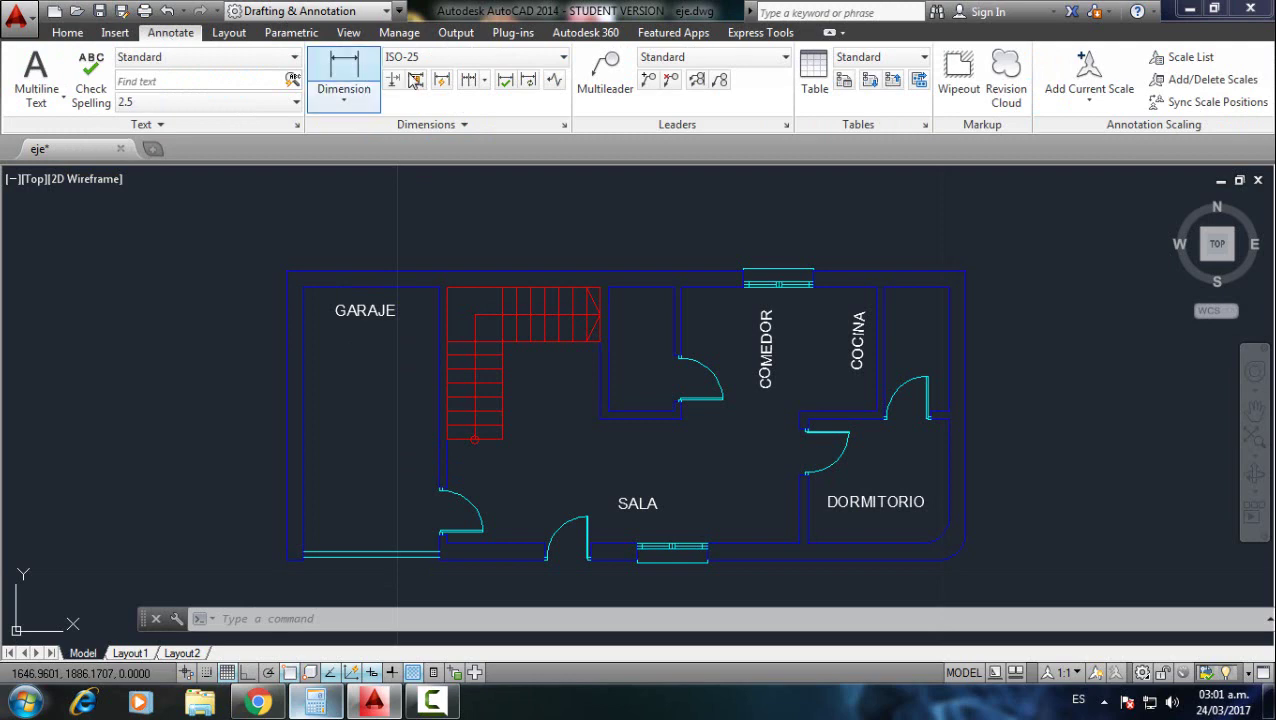
left_click(338, 66)
left_click(287, 270)
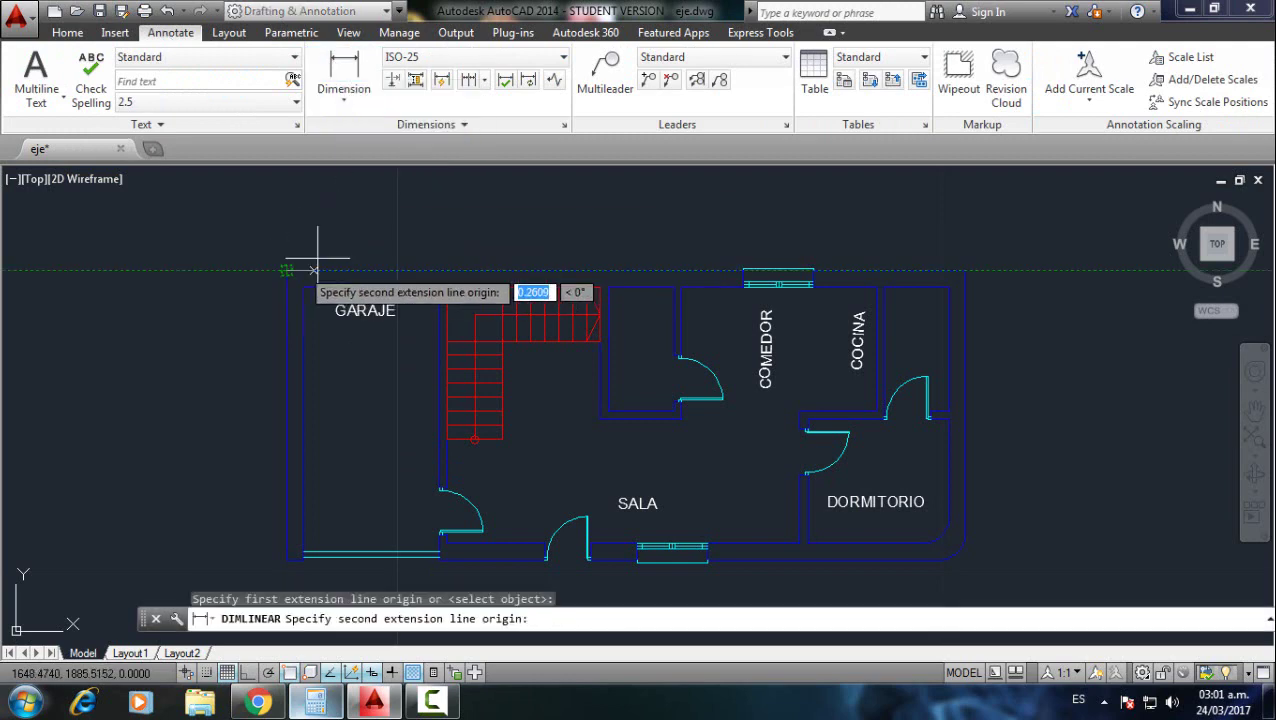
left_click(966, 270)
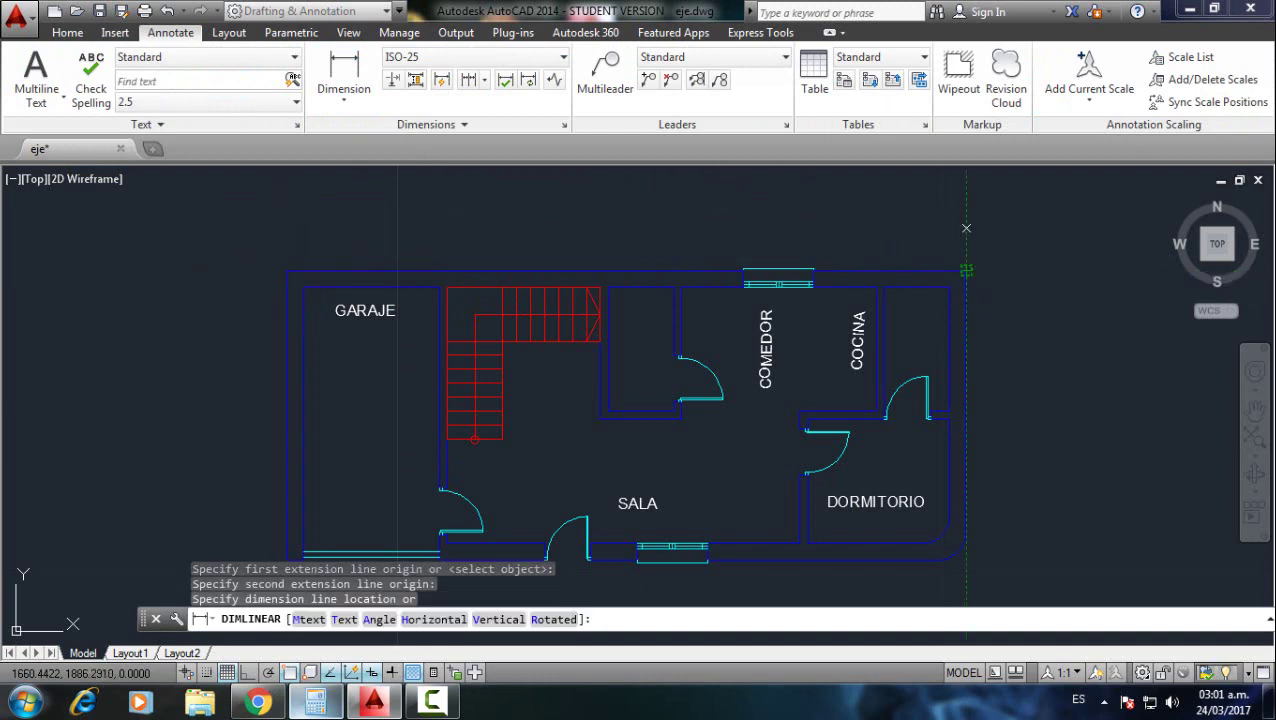
left_click(960, 225)
scroll(856, 302, "down", 3)
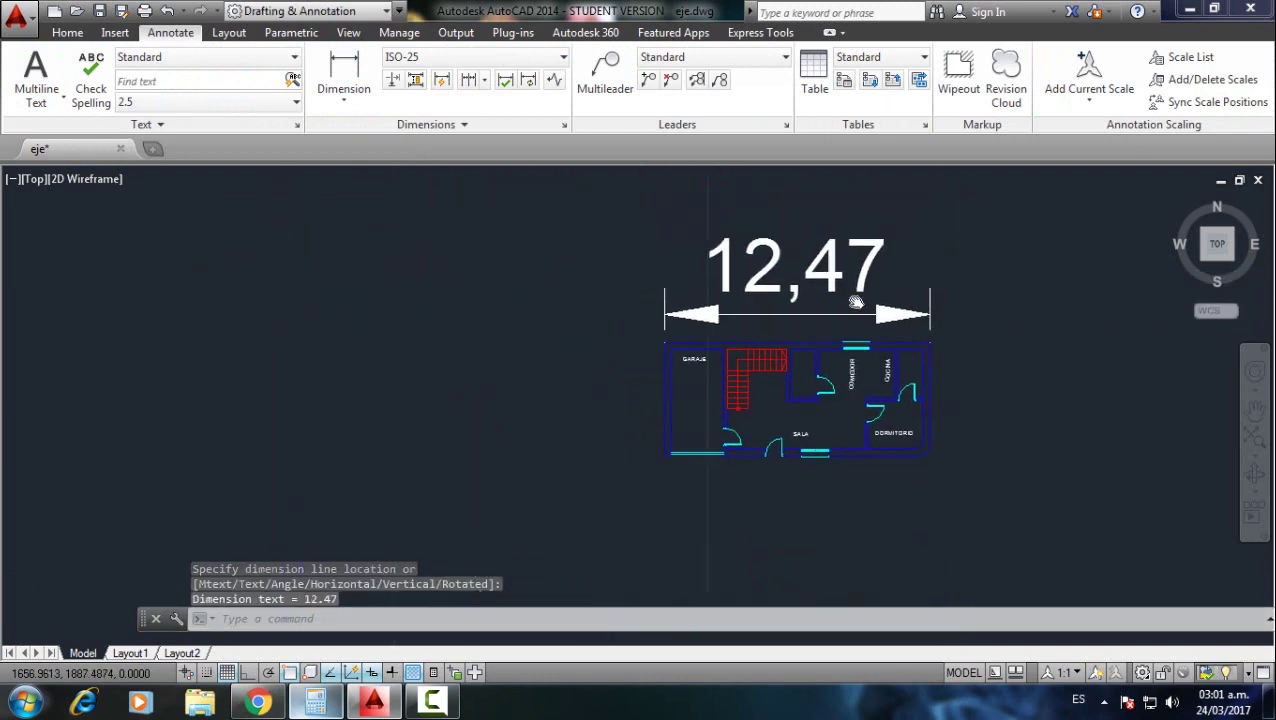
scroll(856, 302, "up", 2)
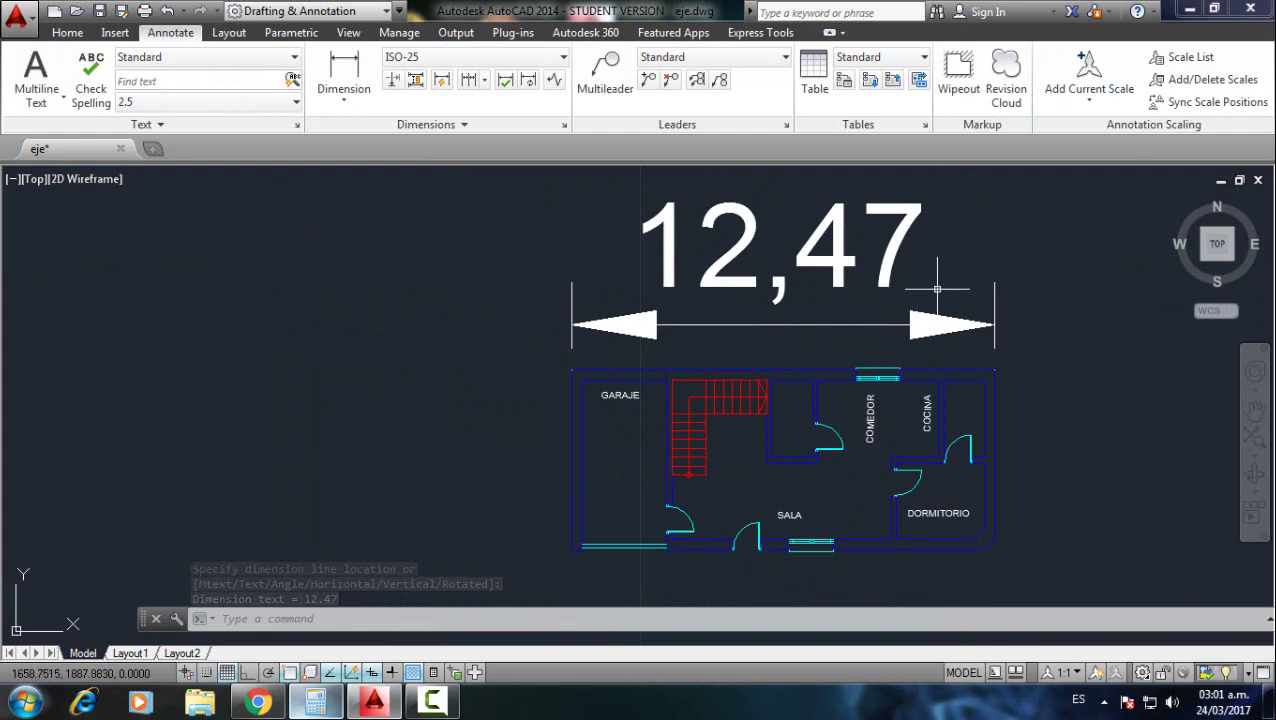
left_click(975, 300)
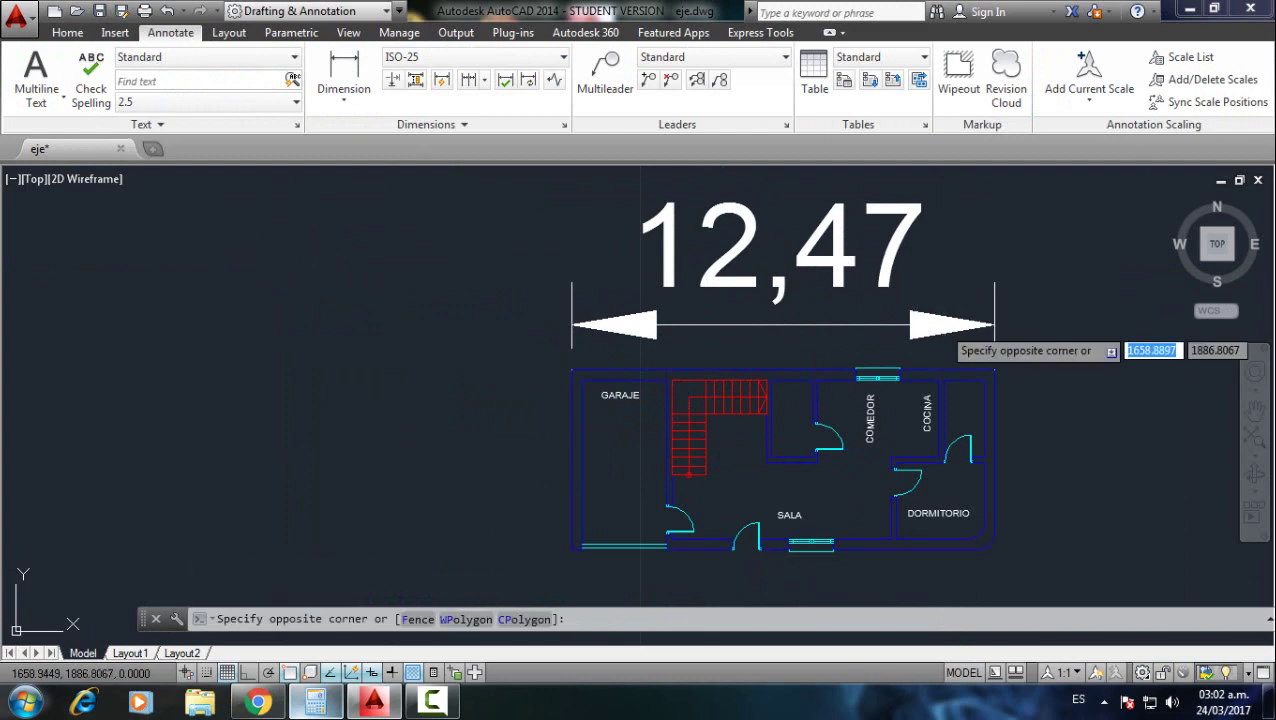
left_click(1008, 329)
key("Delete")
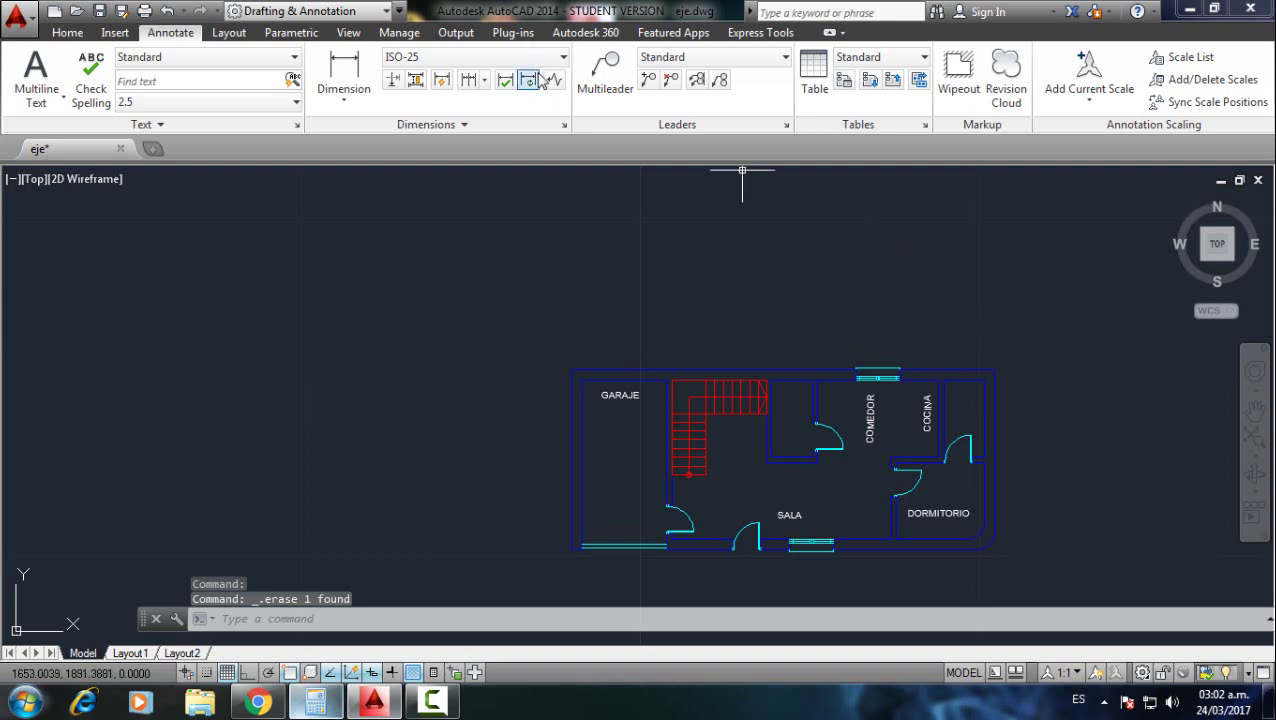
Start a new dimension style from ISO-25, named after the author, and open its settings
left_click(565, 126)
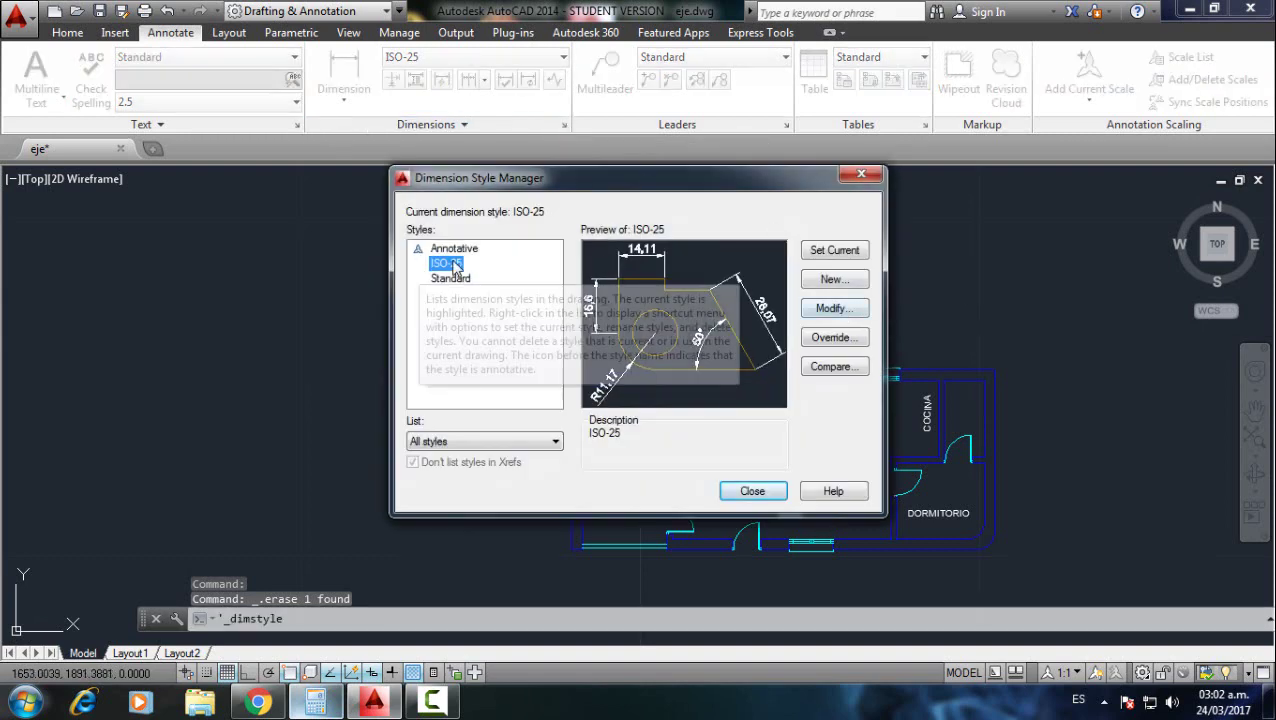
mouse_move(521, 184)
left_mouse_down()
mouse_move(985, 172)
mouse_move(965, 146)
left_mouse_up()
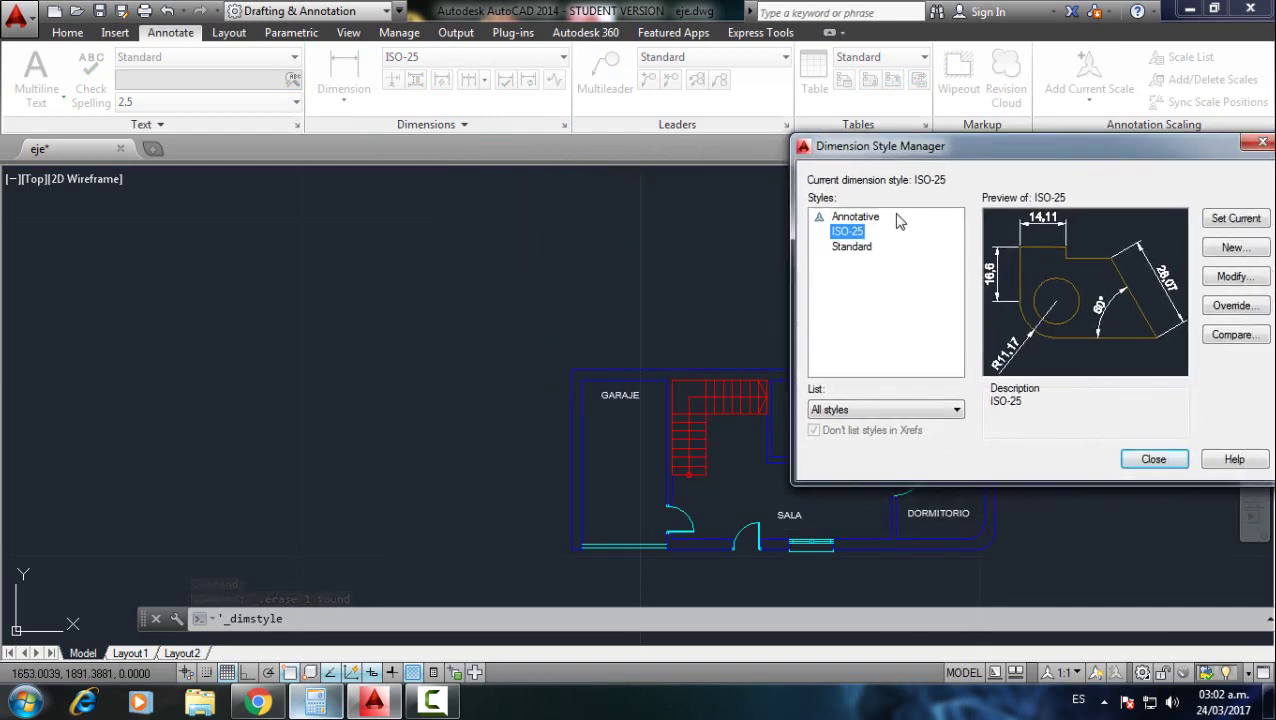
mouse_move(1110, 143)
left_mouse_down()
mouse_move(905, 166)
mouse_move(1062, 165)
mouse_move(1007, 168)
left_mouse_up()
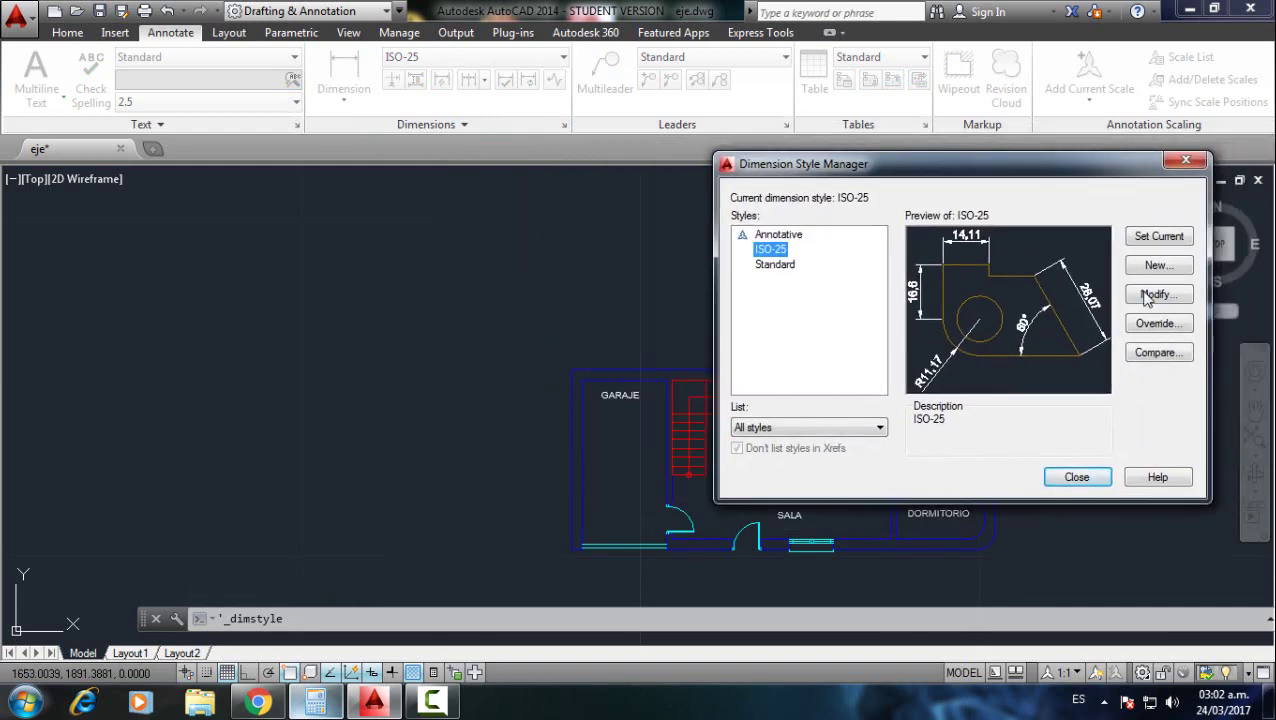
left_click(1152, 265)
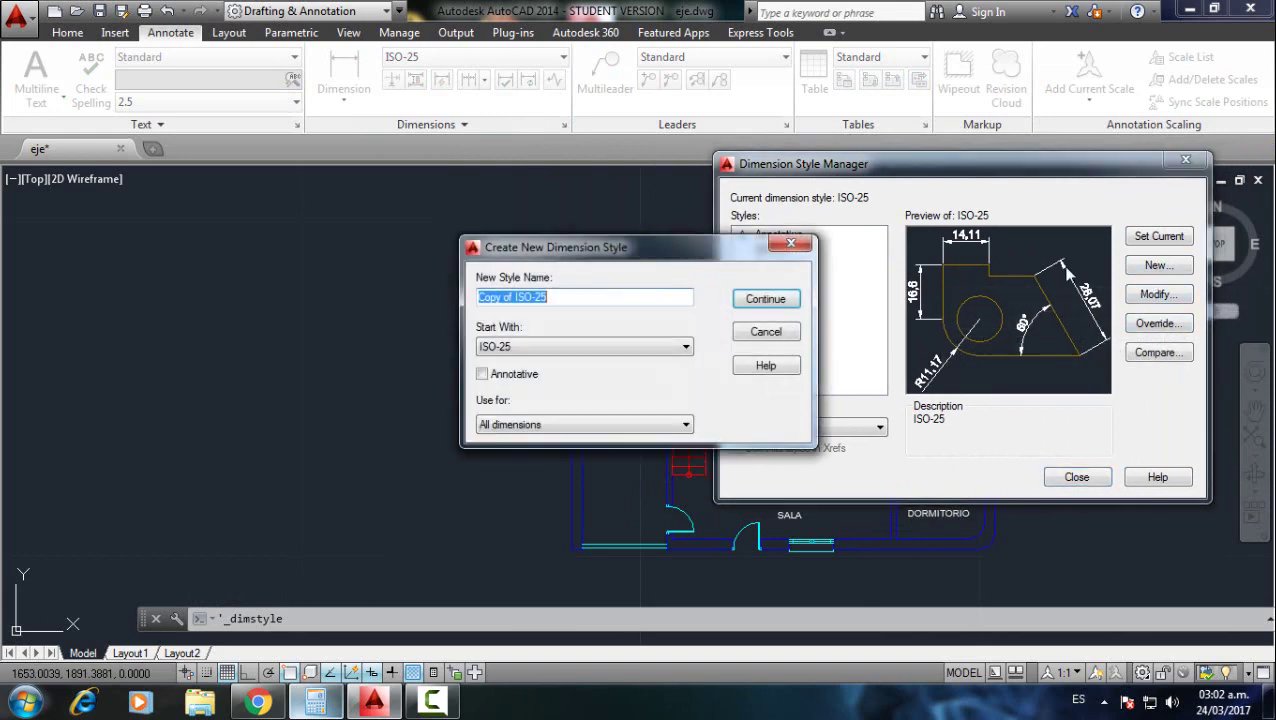
type("Miu")
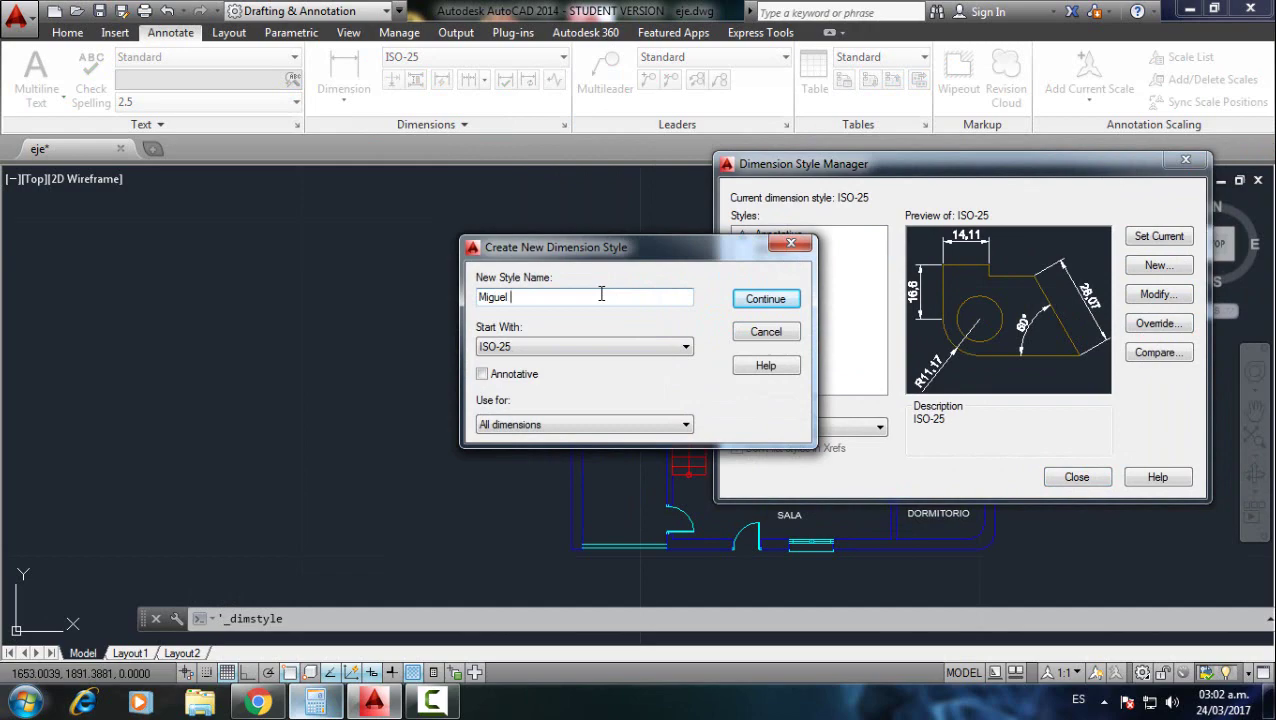
left_click(754, 297)
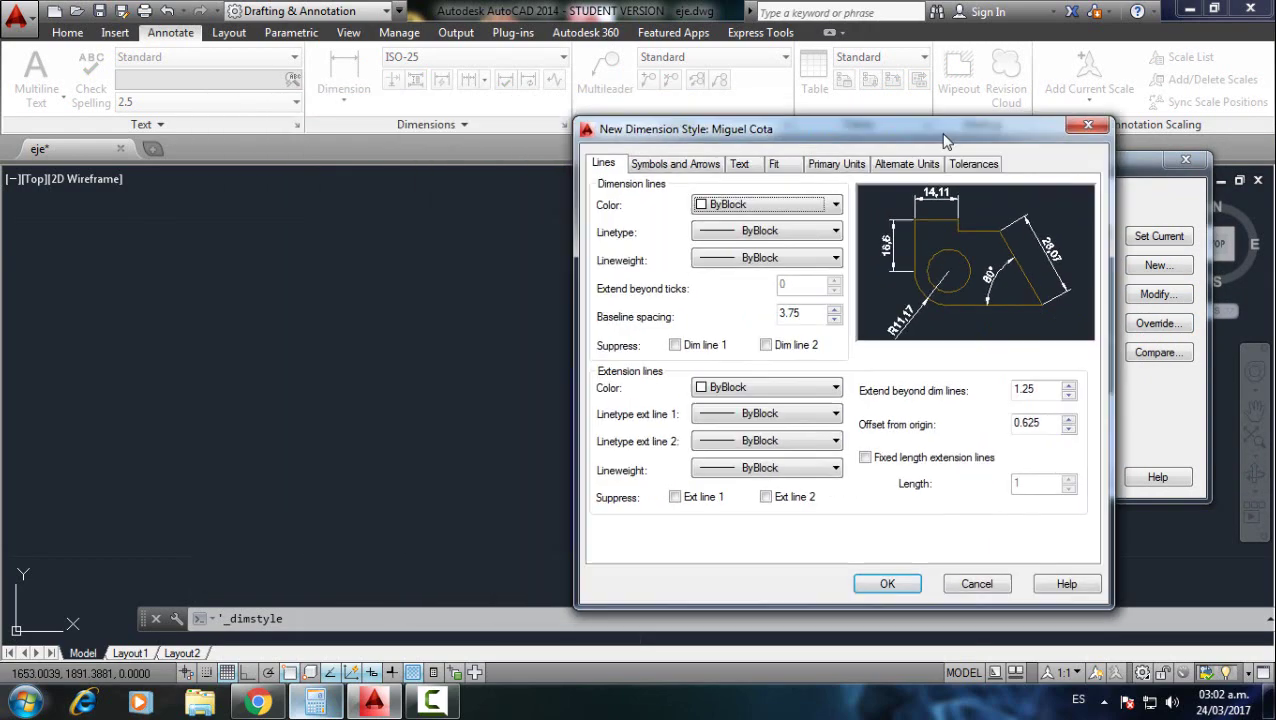
Review the new style's Lines, Symbols and Arrows, and Text settings
left_click_drag(558, 121, 1059, 138)
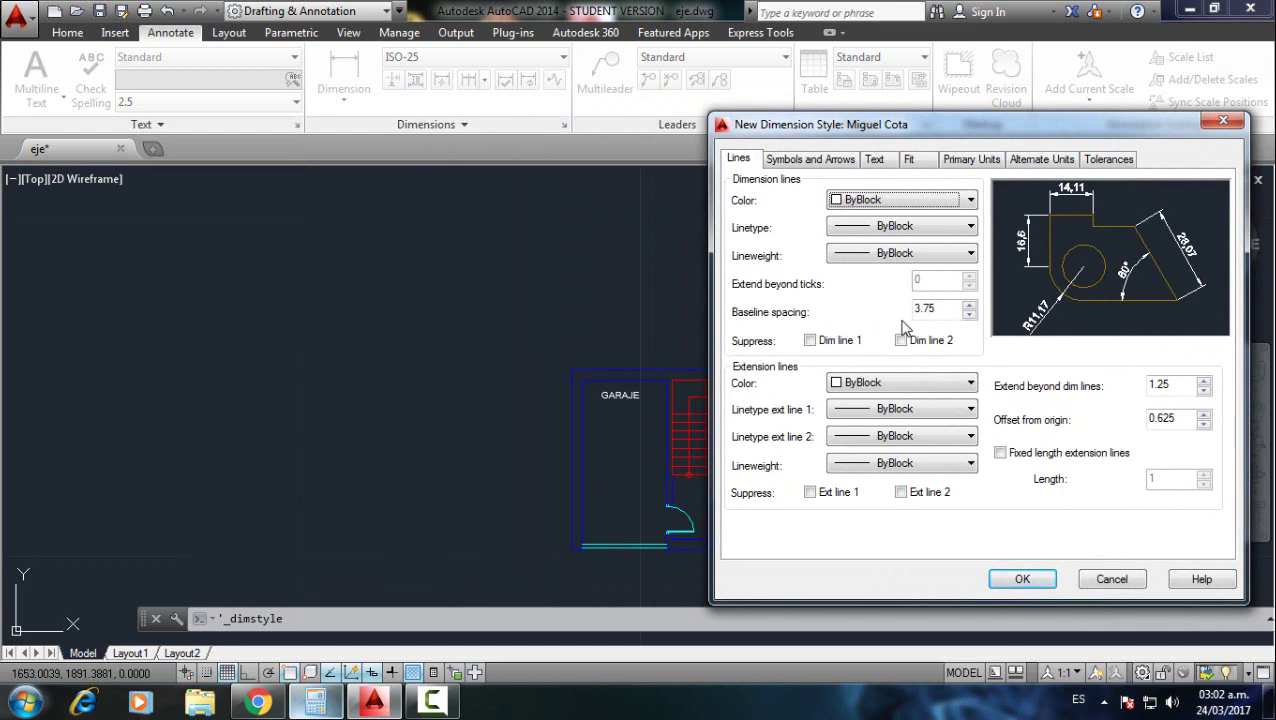
left_click_drag(966, 138, 823, 214)
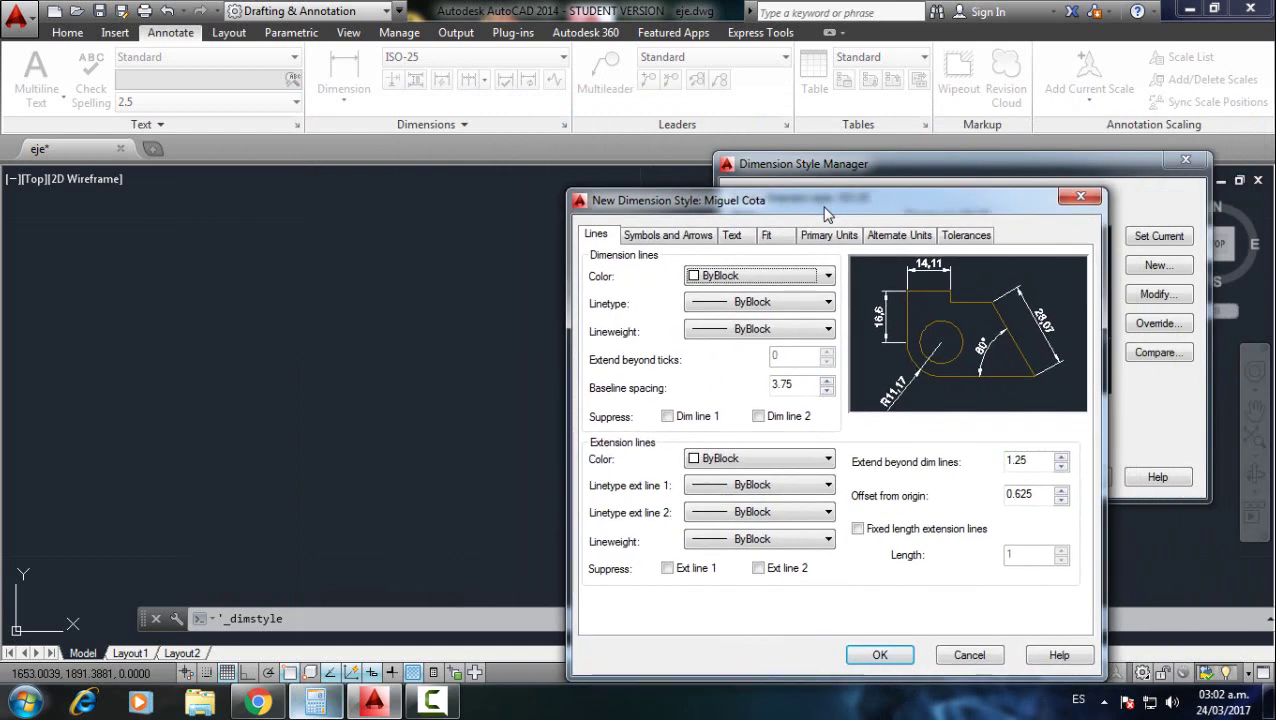
left_click(660, 236)
left_click(740, 238)
left_click(667, 235)
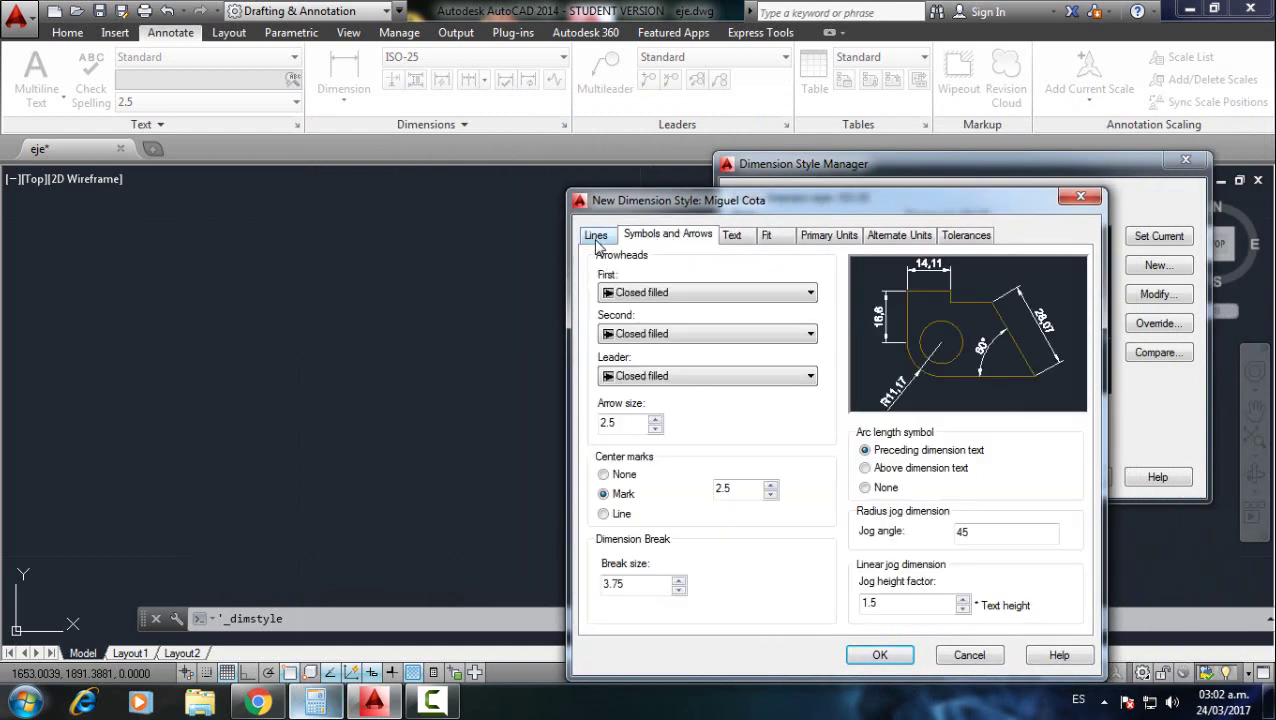
left_click(596, 235)
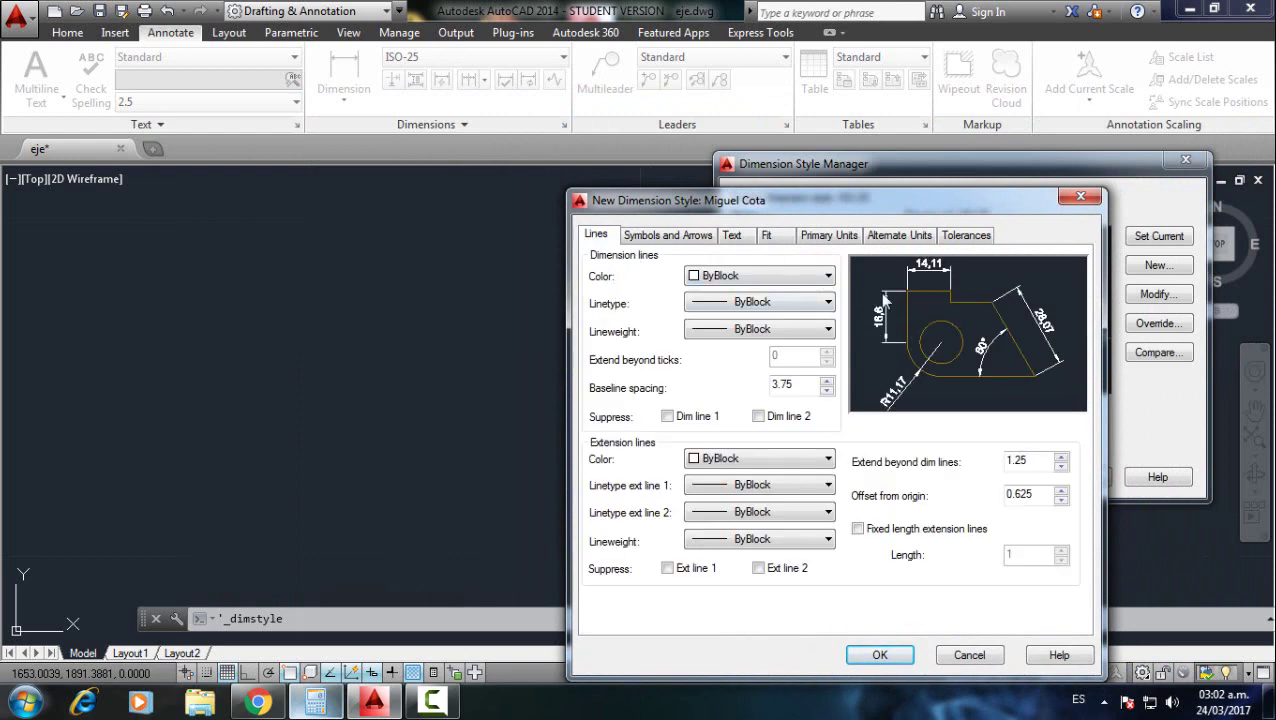
left_click(677, 238)
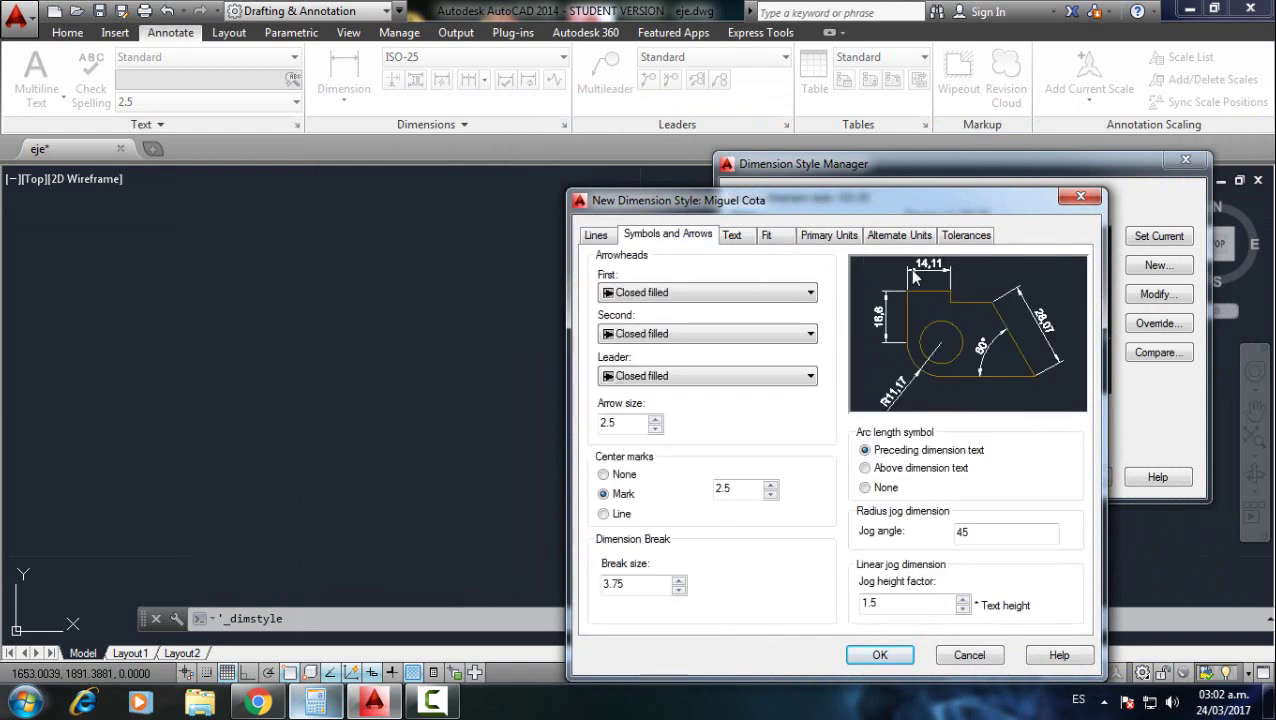
left_click(740, 236)
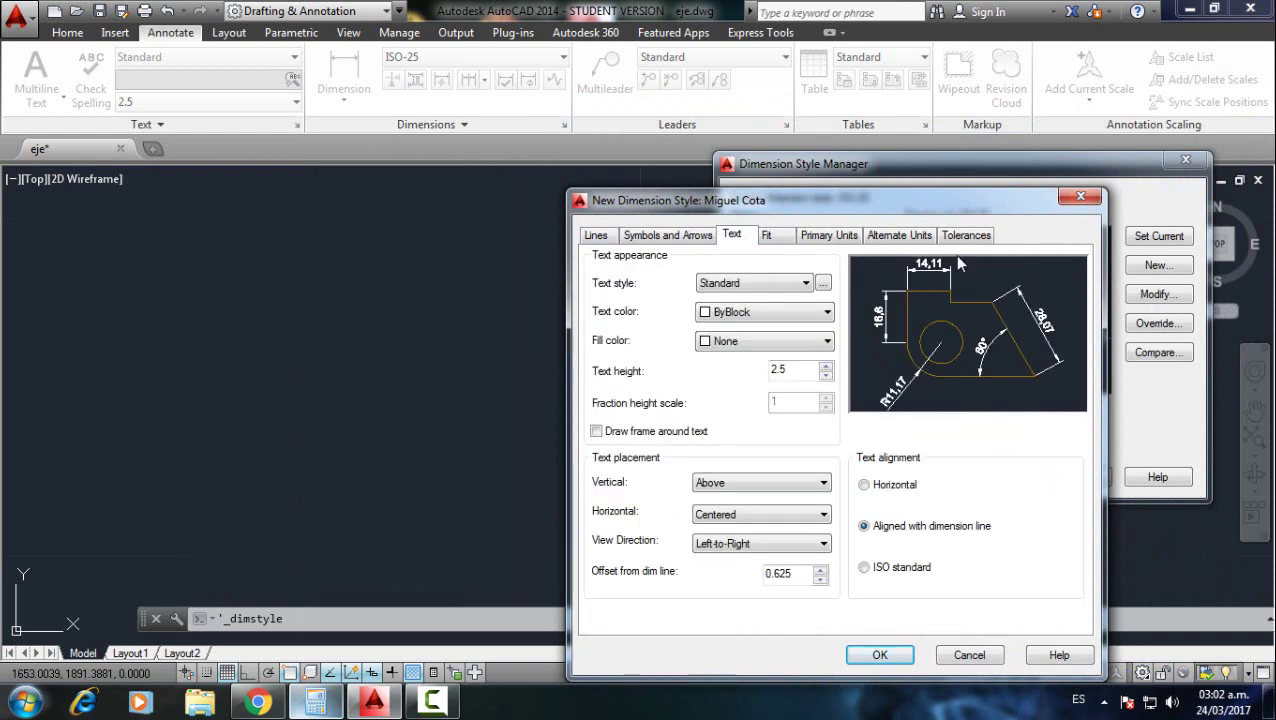
left_click(598, 237)
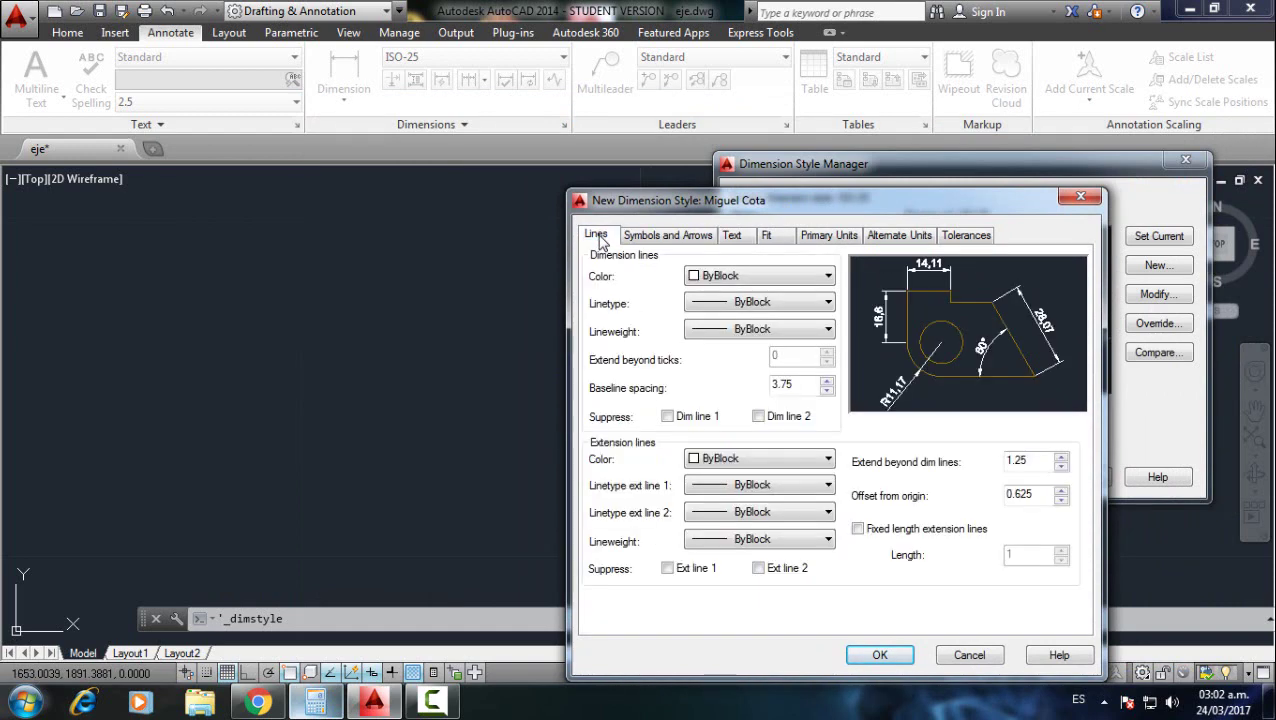
Set extension lines to extend 0.5 beyond dimension lines, moving on to the origin offset
double_click(1036, 461)
type("10")
left_click(1037, 494)
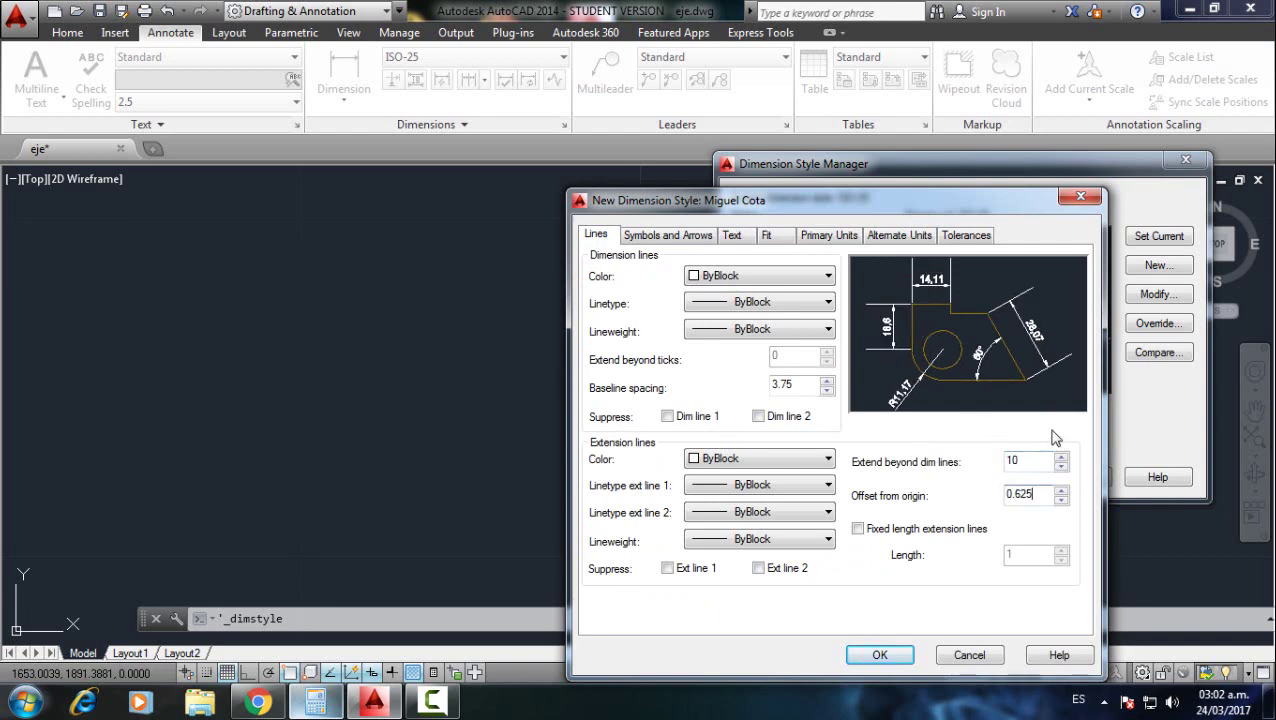
double_click(1028, 459)
key("Tab")
type("5")
left_click(1023, 463)
type("0.5")
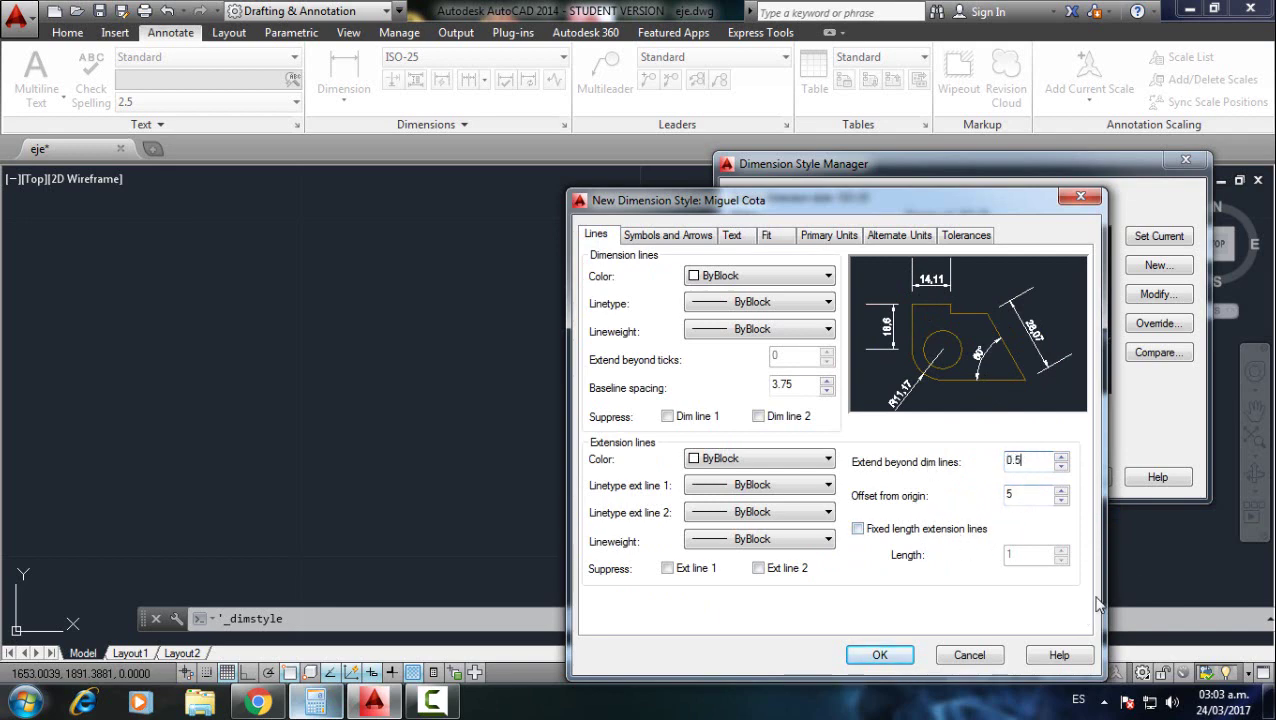
key("Tab")
Enter 0.2 as the extension-line origin offset and set the arrow size to 0.1
type(".2")
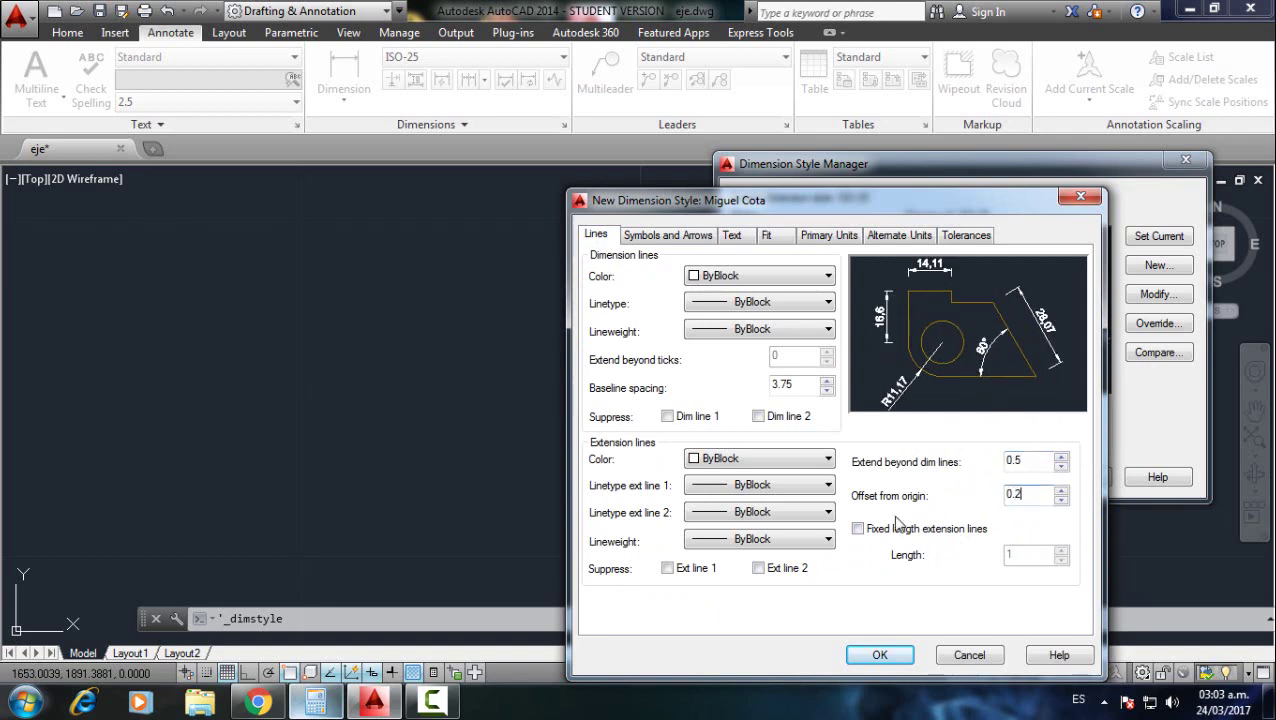
left_click(857, 528)
left_click_drag(1020, 555, 968, 553)
left_click(665, 237)
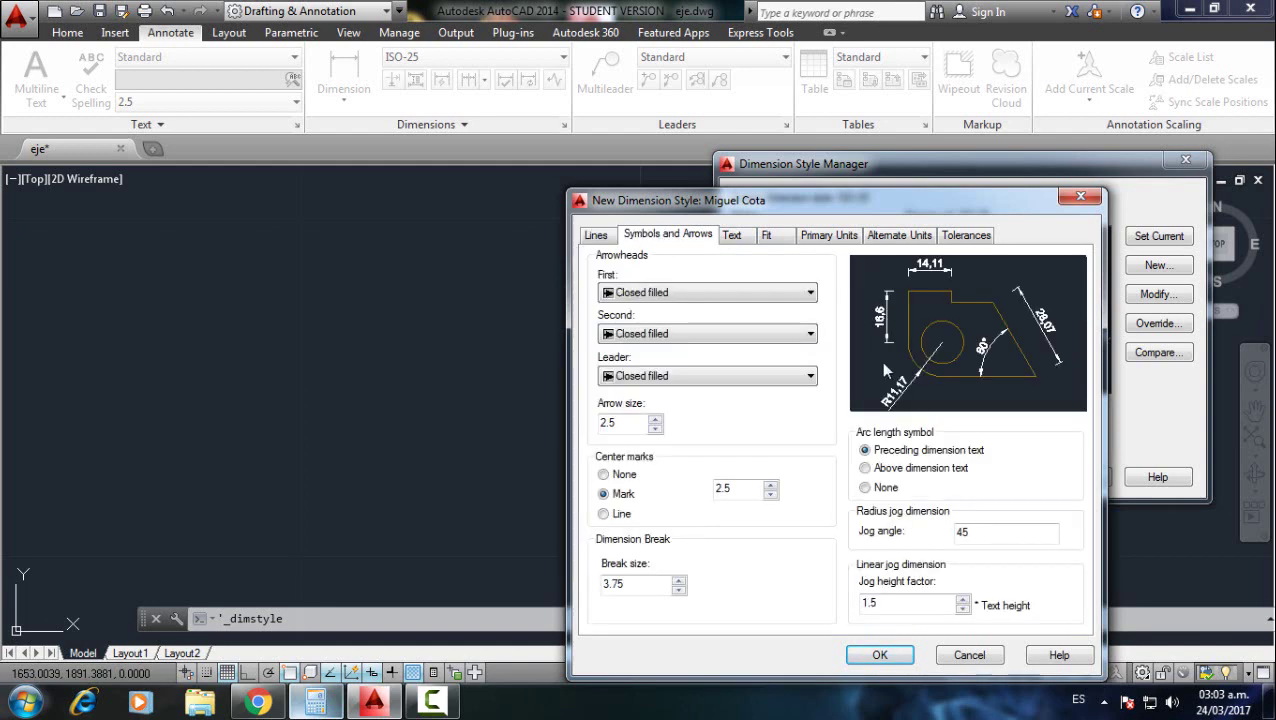
left_click(620, 427)
type("0")
type(".1")
left_click(973, 527)
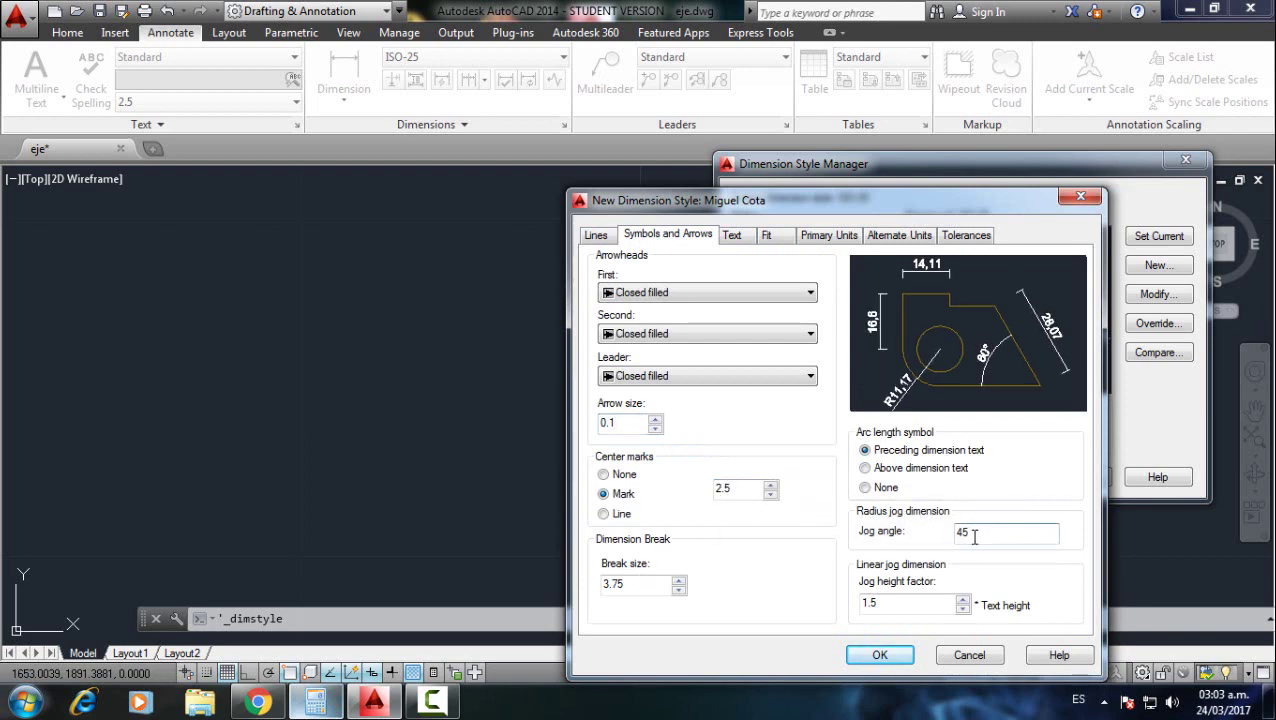
Set text height 0.15 and text offset 0.08, then save the style
left_click(745, 236)
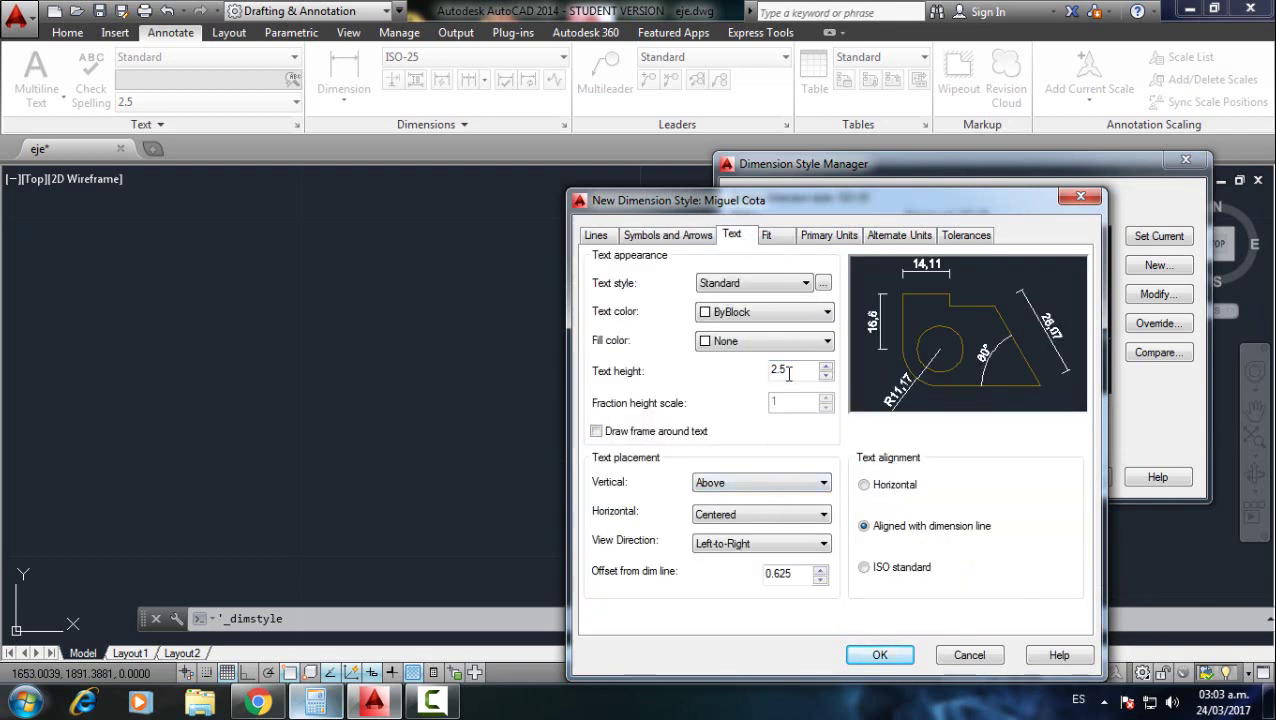
left_click_drag(790, 370, 720, 367)
left_click_drag(800, 573, 729, 585)
type("0.08")
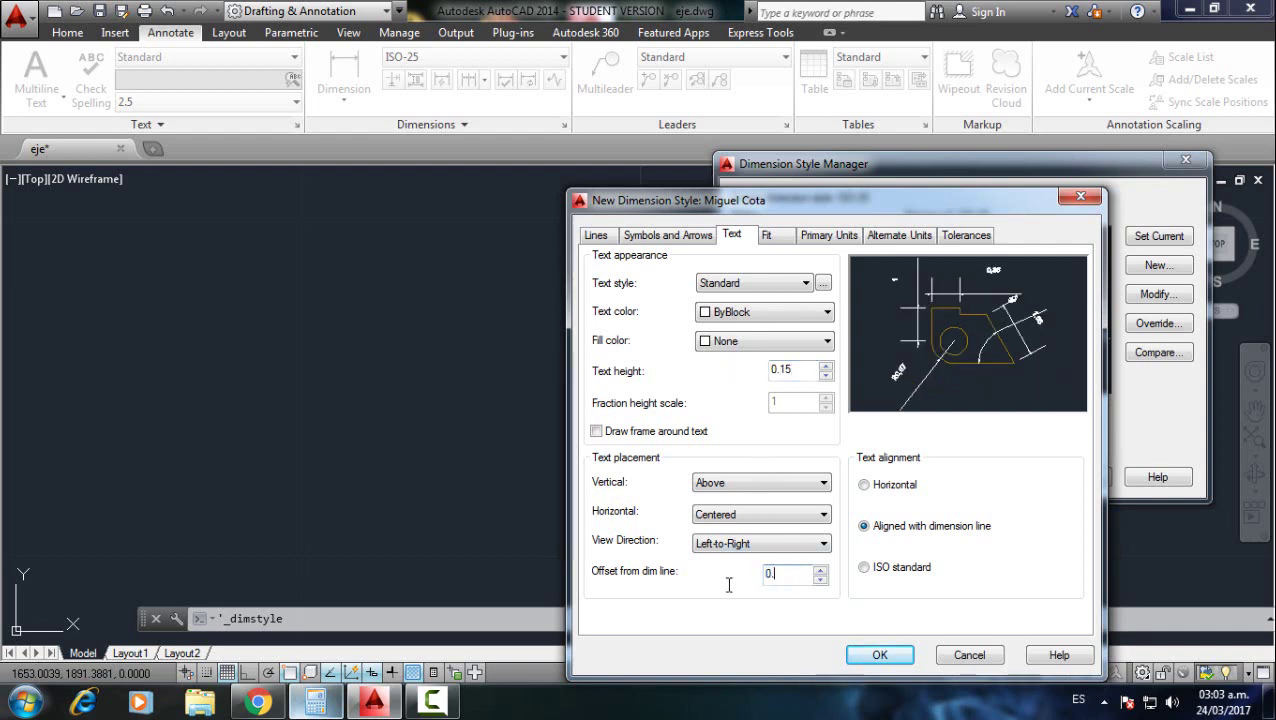
left_click(880, 655)
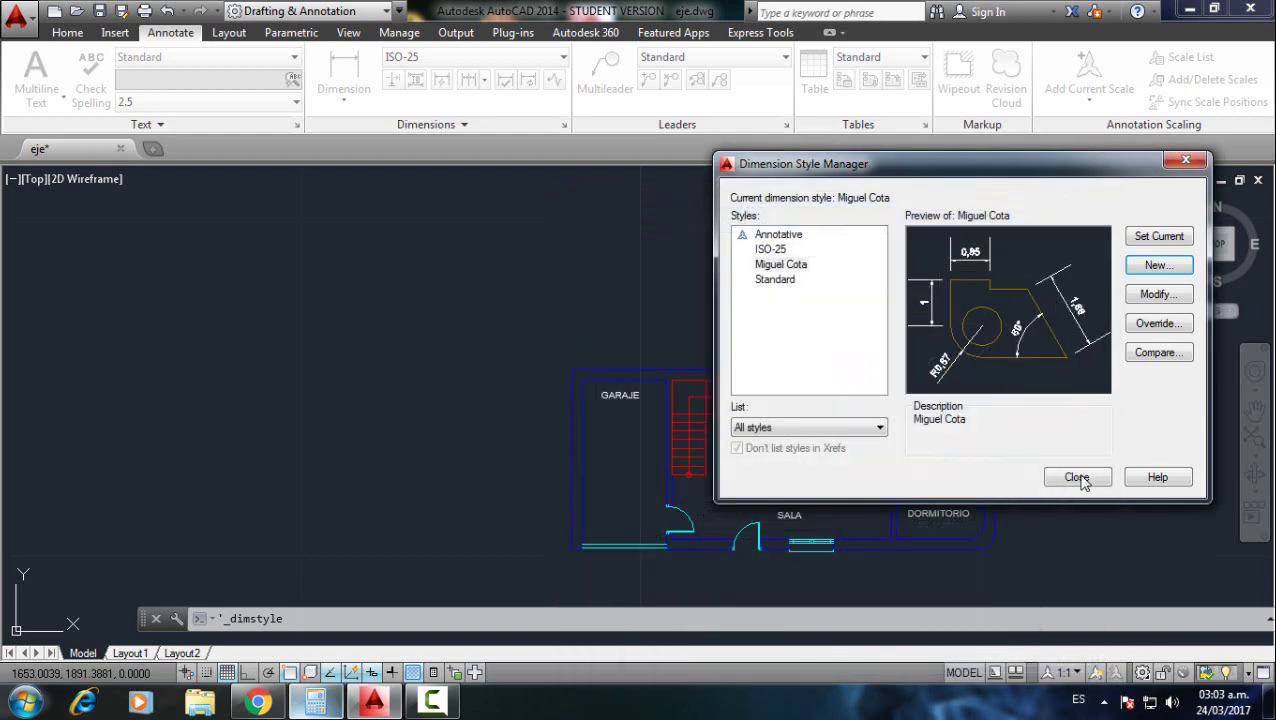
Close the style manager, make the new personal style current, and zoom in on the plan
left_click_drag(967, 185, 808, 193)
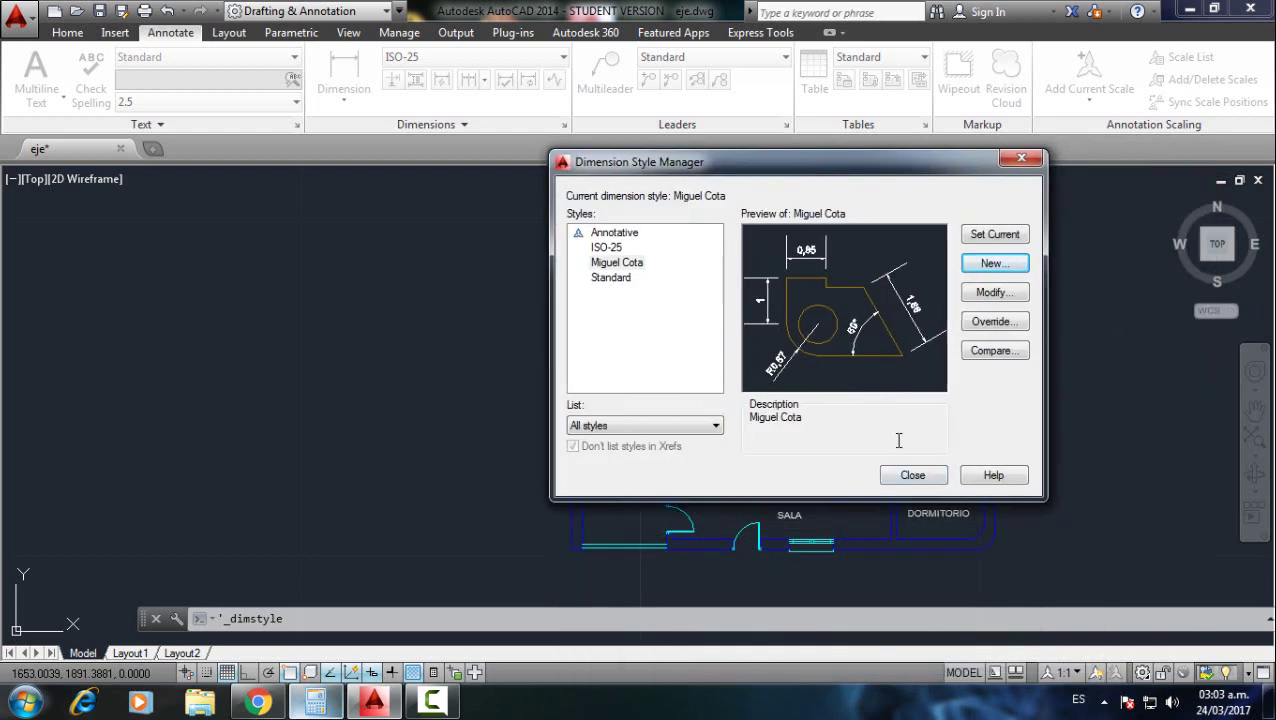
left_click(909, 472)
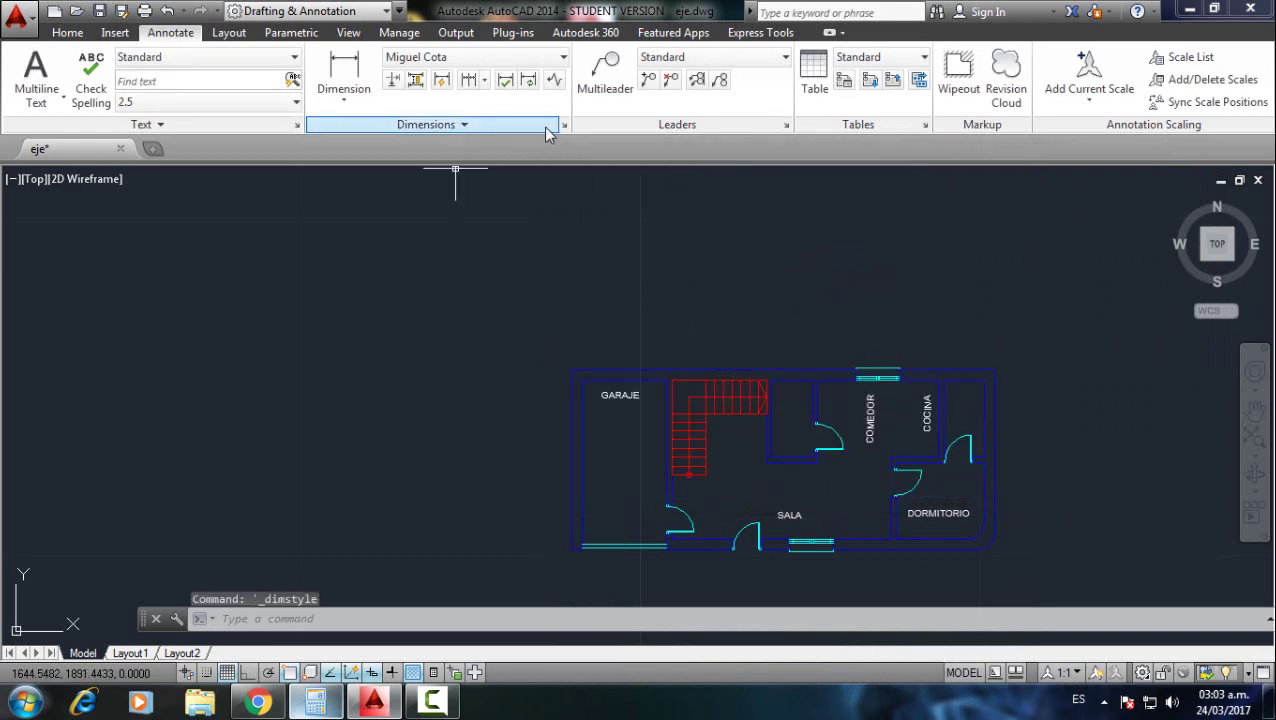
left_click(484, 63)
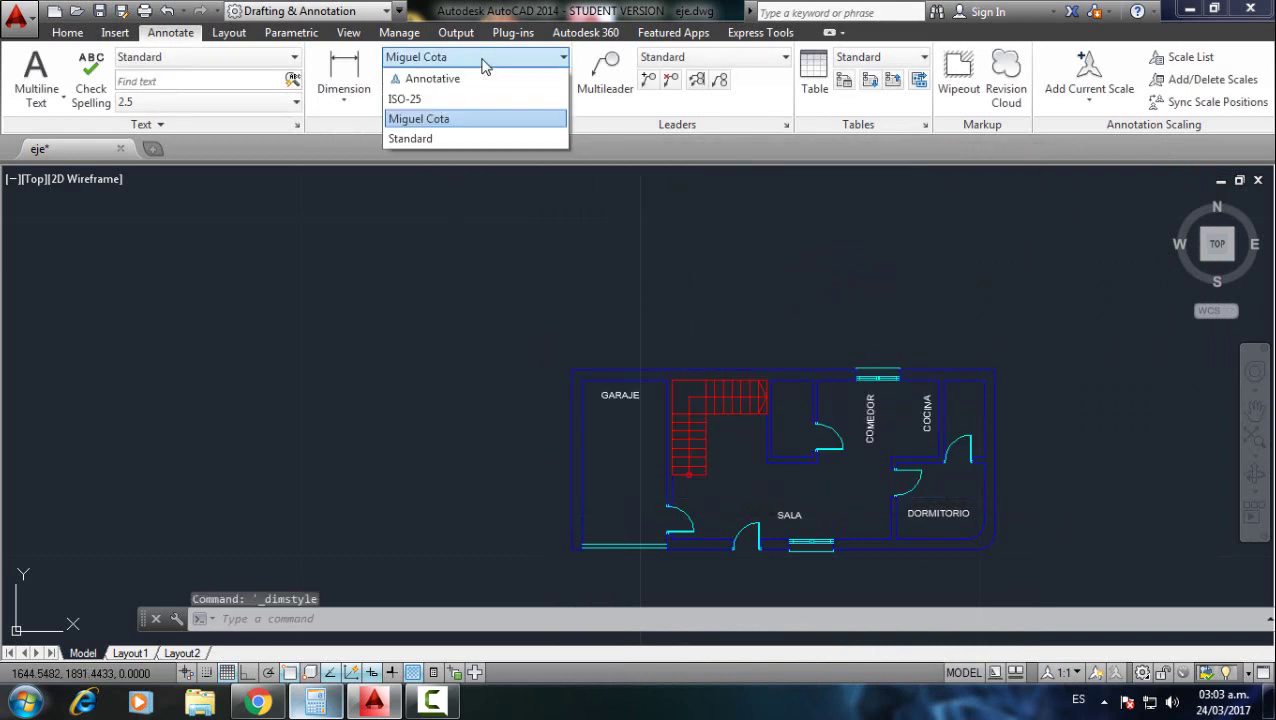
left_click(435, 117)
left_click(67, 32)
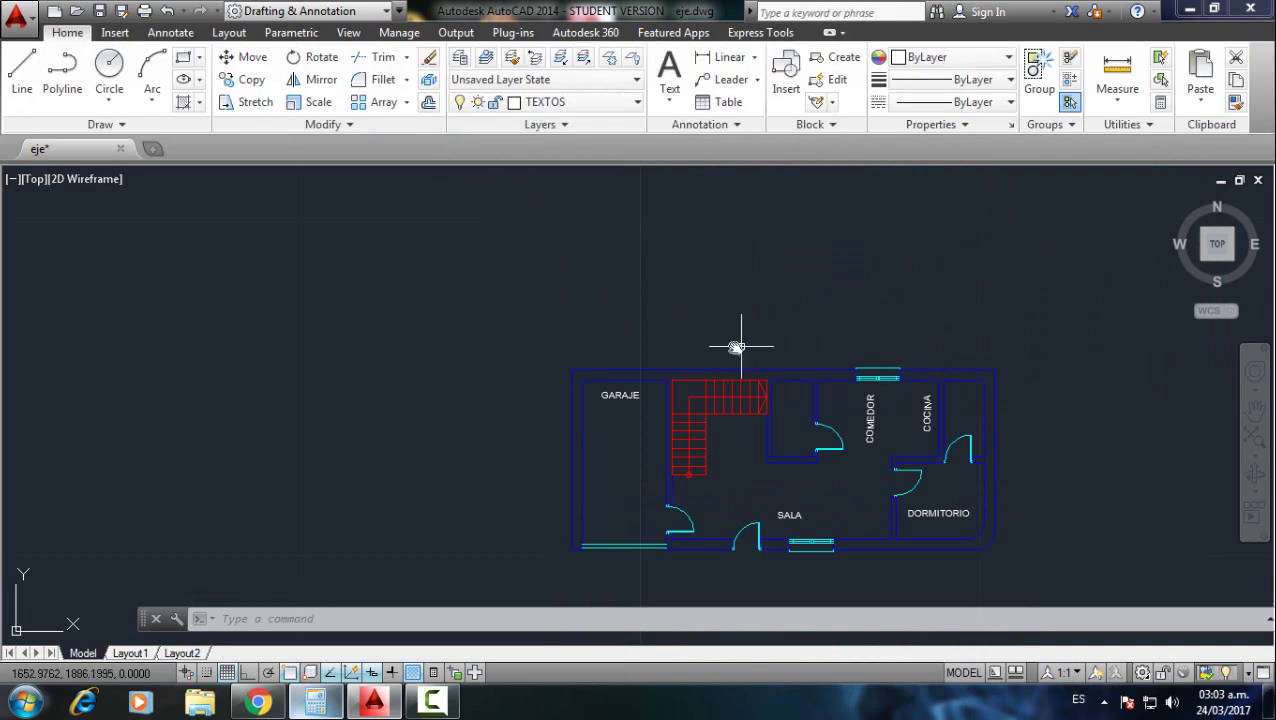
mouse_move(740, 347)
middle_mouse_down()
mouse_move(513, 285)
mouse_move(603, 265)
middle_mouse_up()
scroll(513, 285, "up", 2)
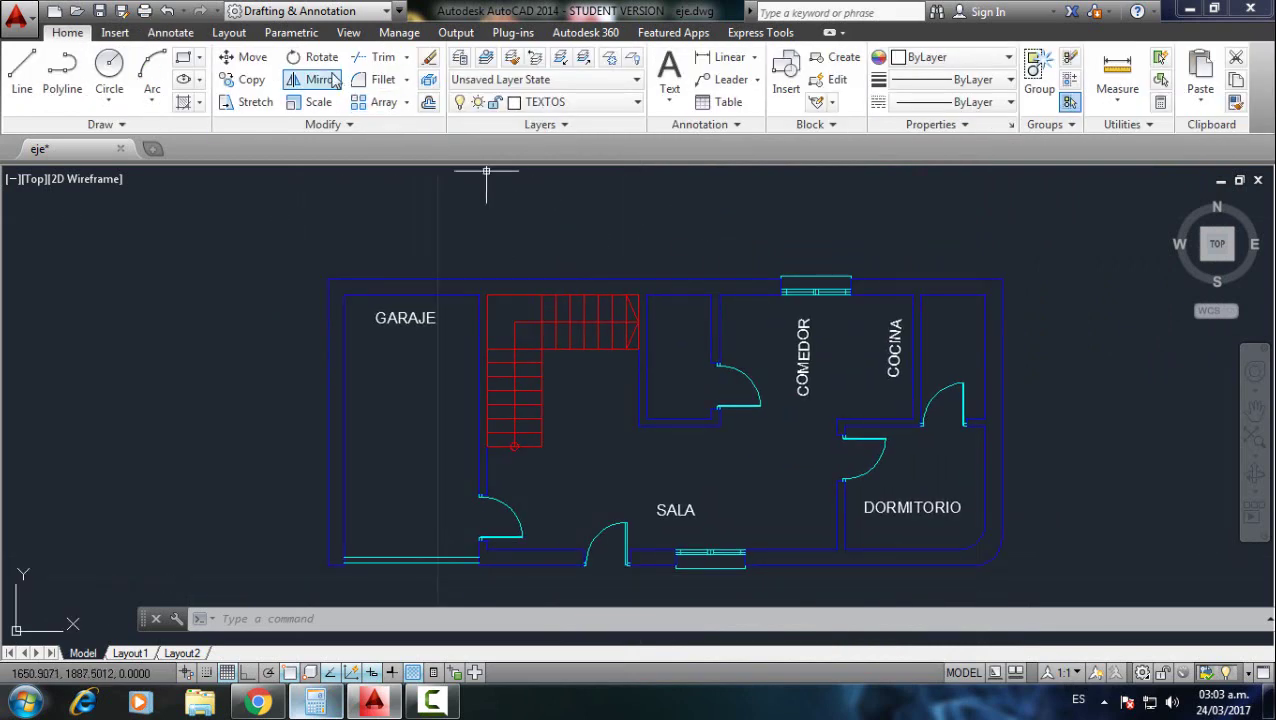
Add layer 'Cota' coloured red, set it as current, and close the layer list
left_click(460, 58)
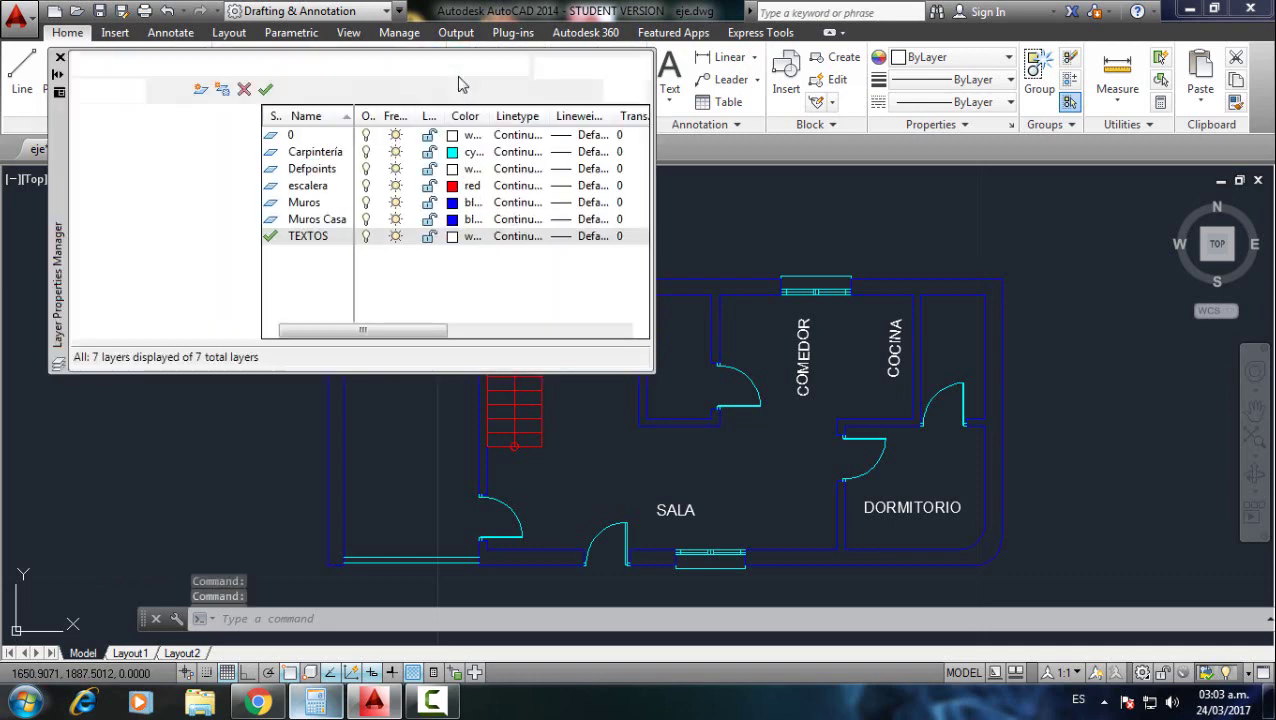
left_click(201, 90)
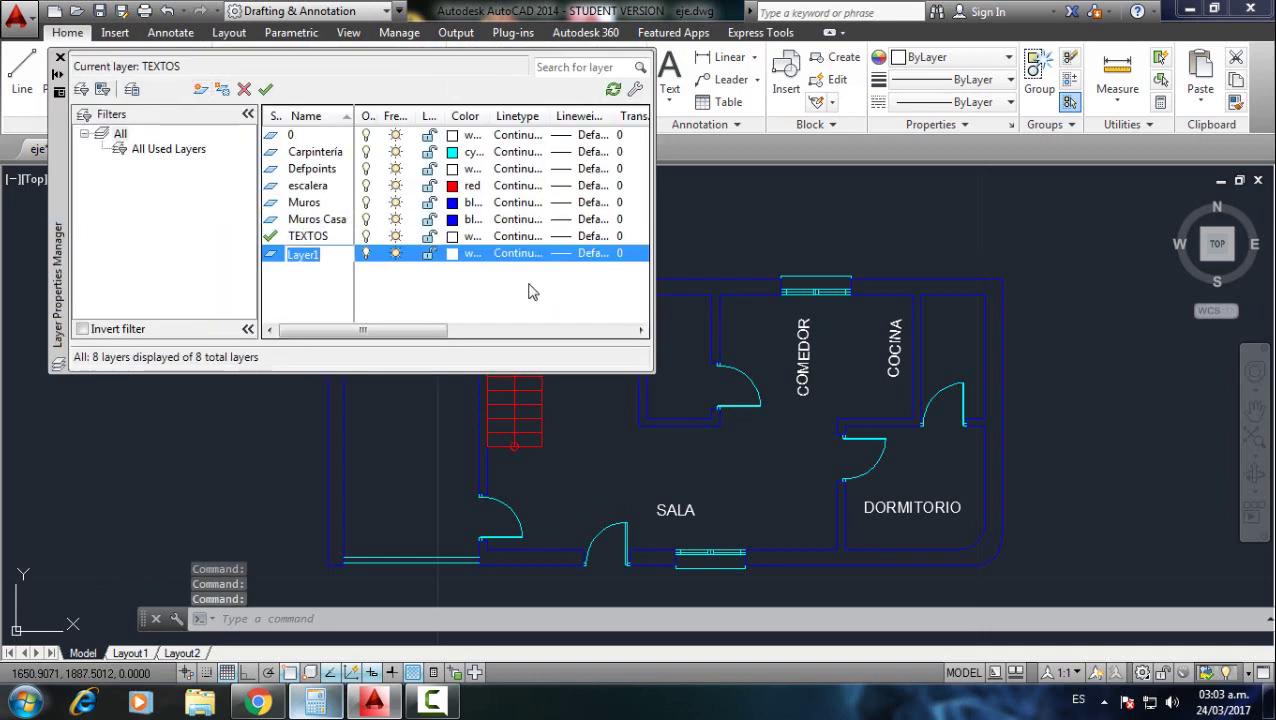
type("Cota")
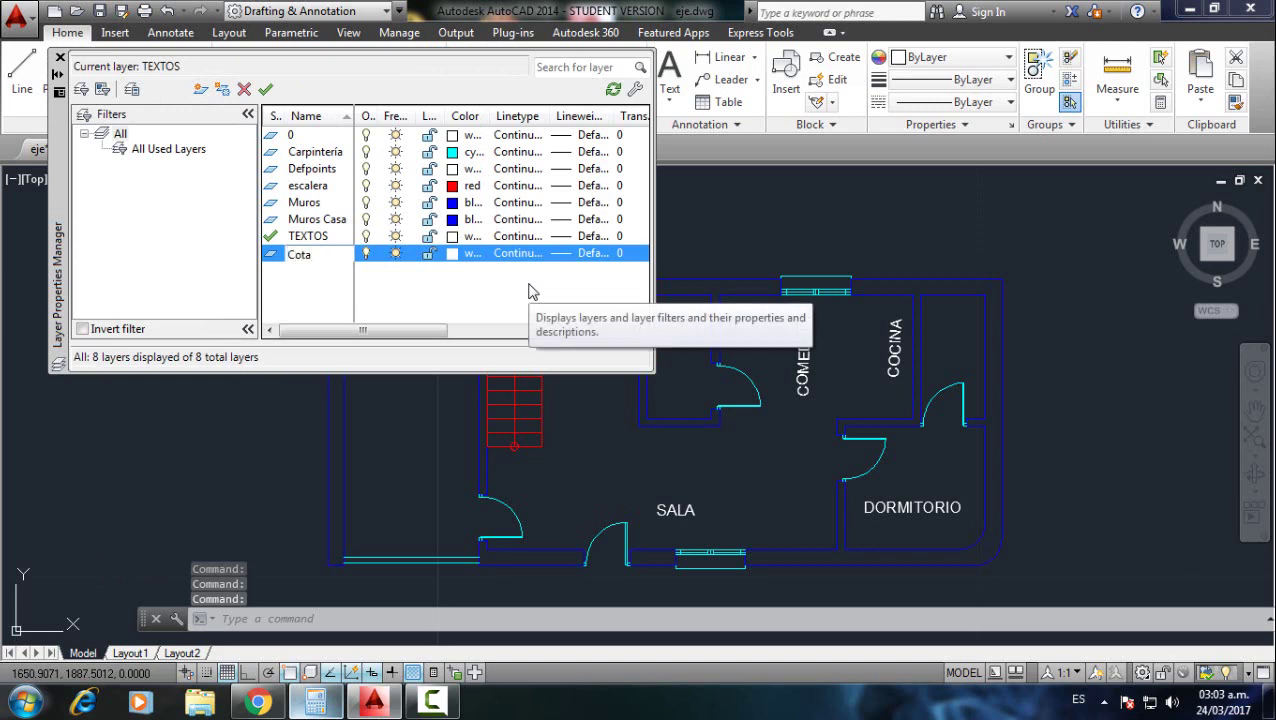
left_click(453, 254)
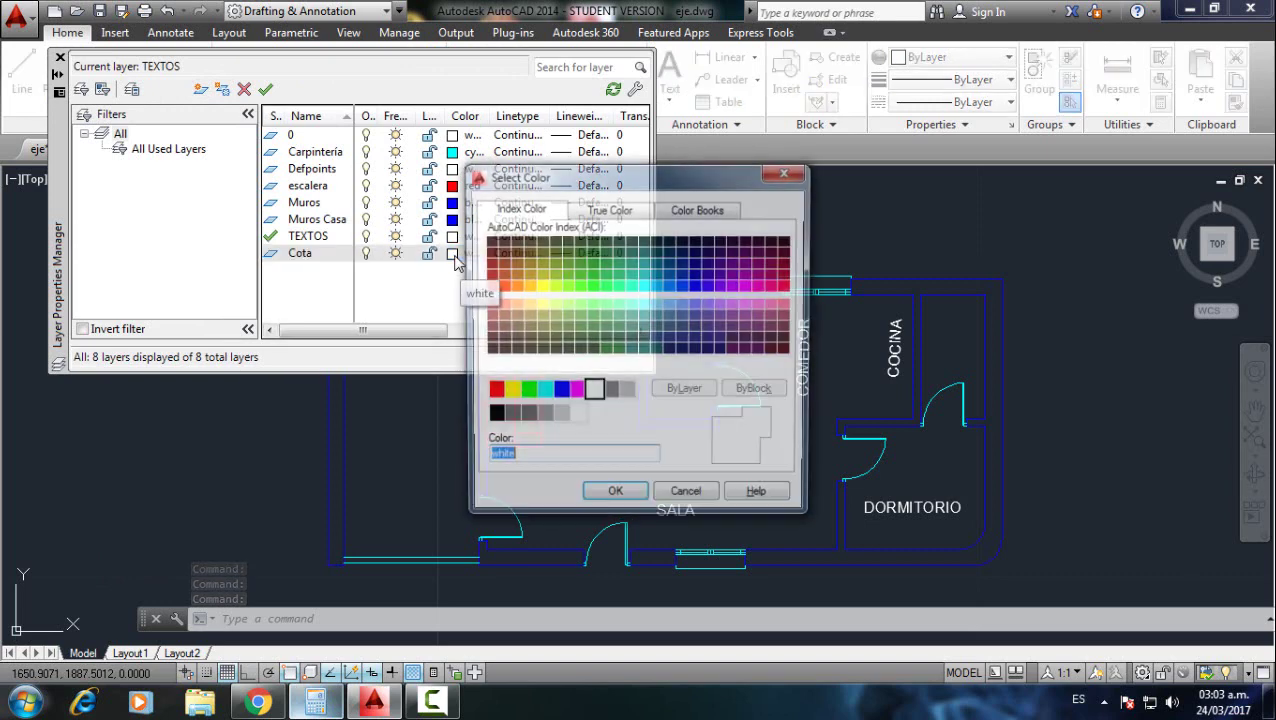
left_click(491, 391)
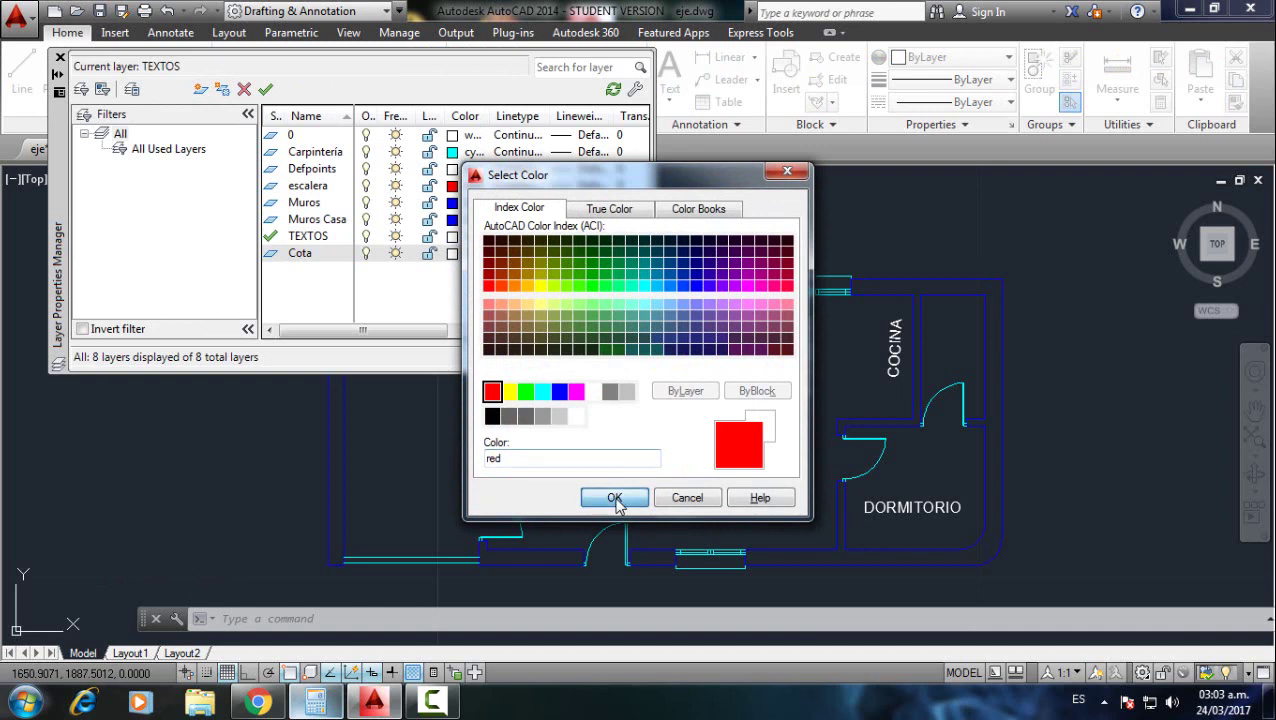
left_click(614, 498)
double_click(272, 253)
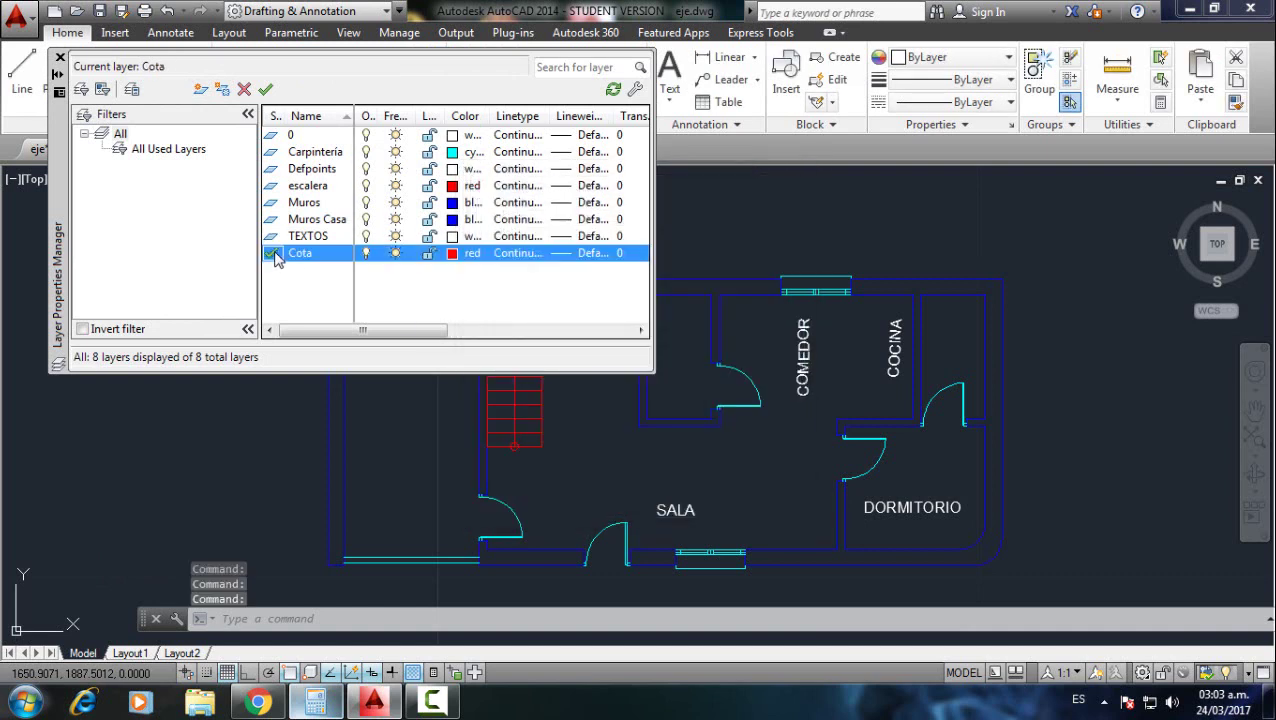
left_click(60, 58)
middle_click_drag(392, 221, 300, 245)
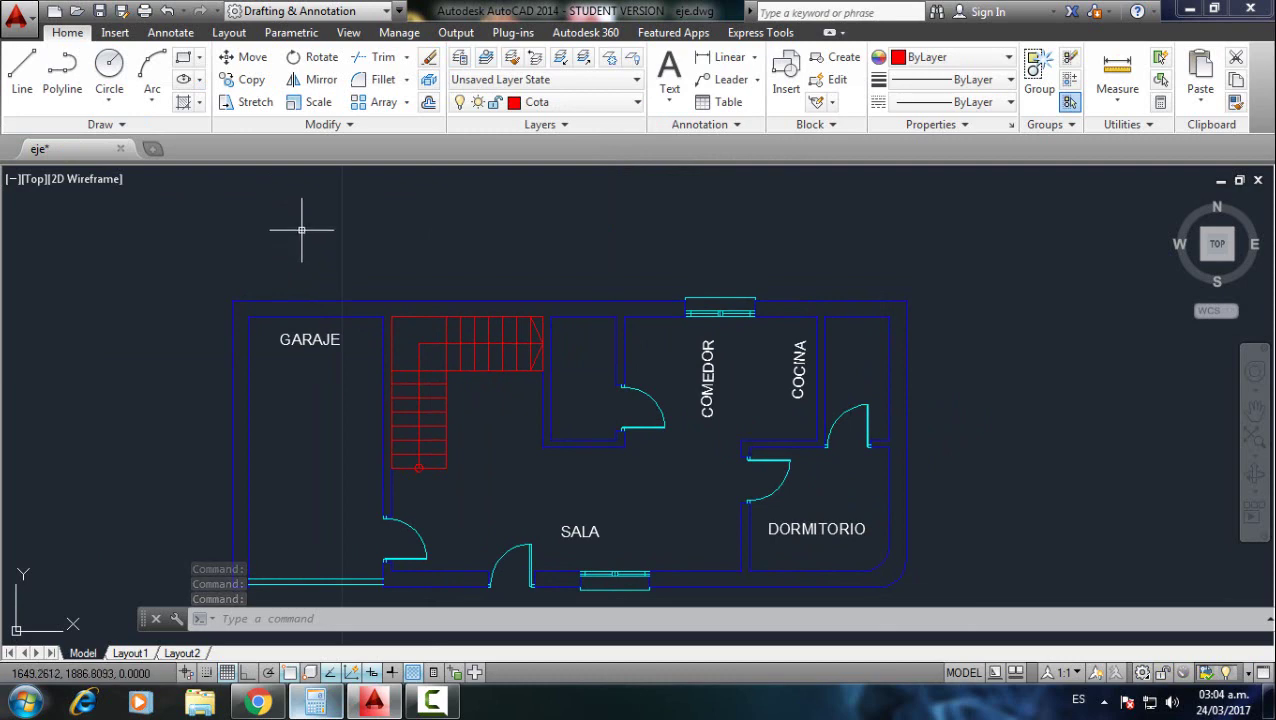
Dimension the 12,47 overall width across the top of the plan
left_click(168, 34)
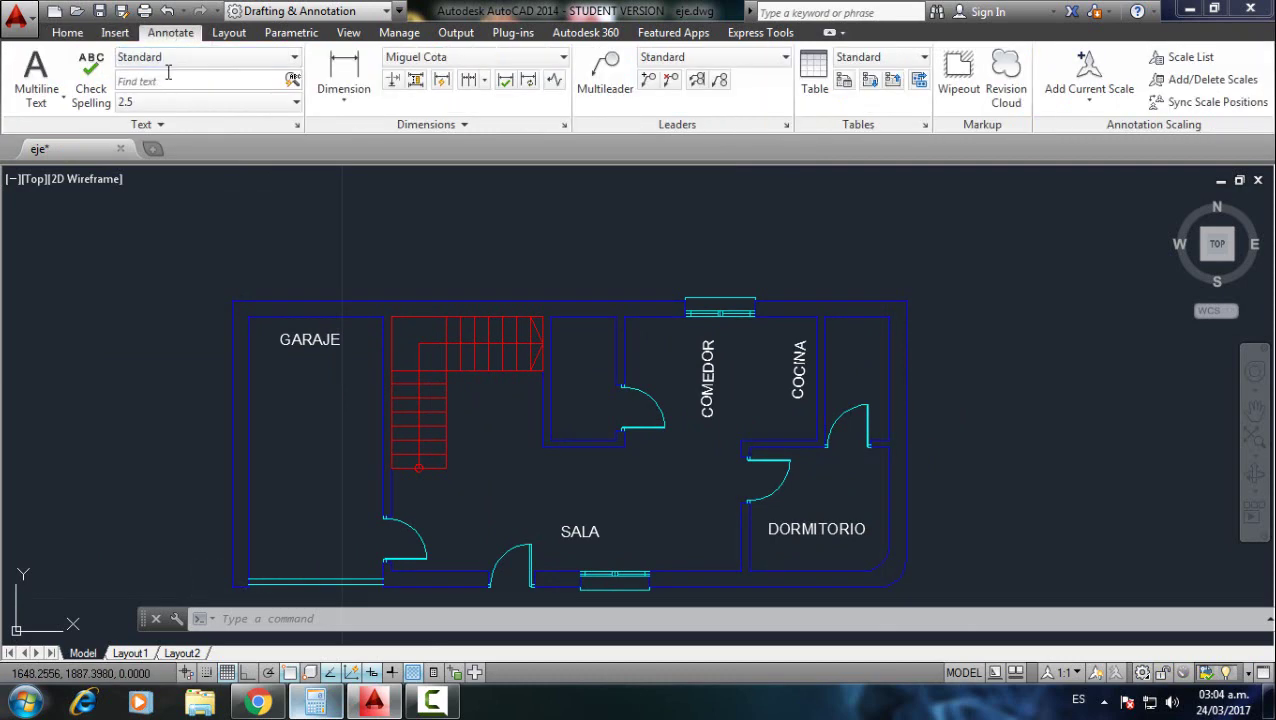
left_click(346, 66)
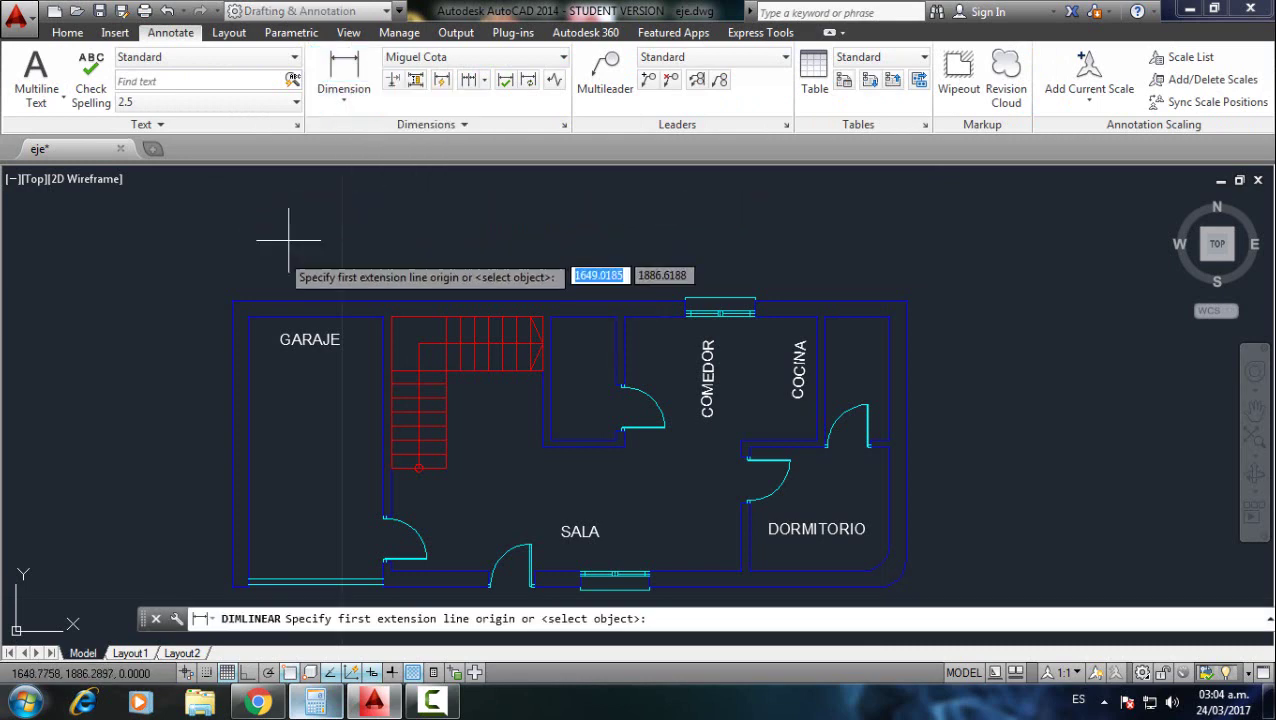
left_click(232, 300)
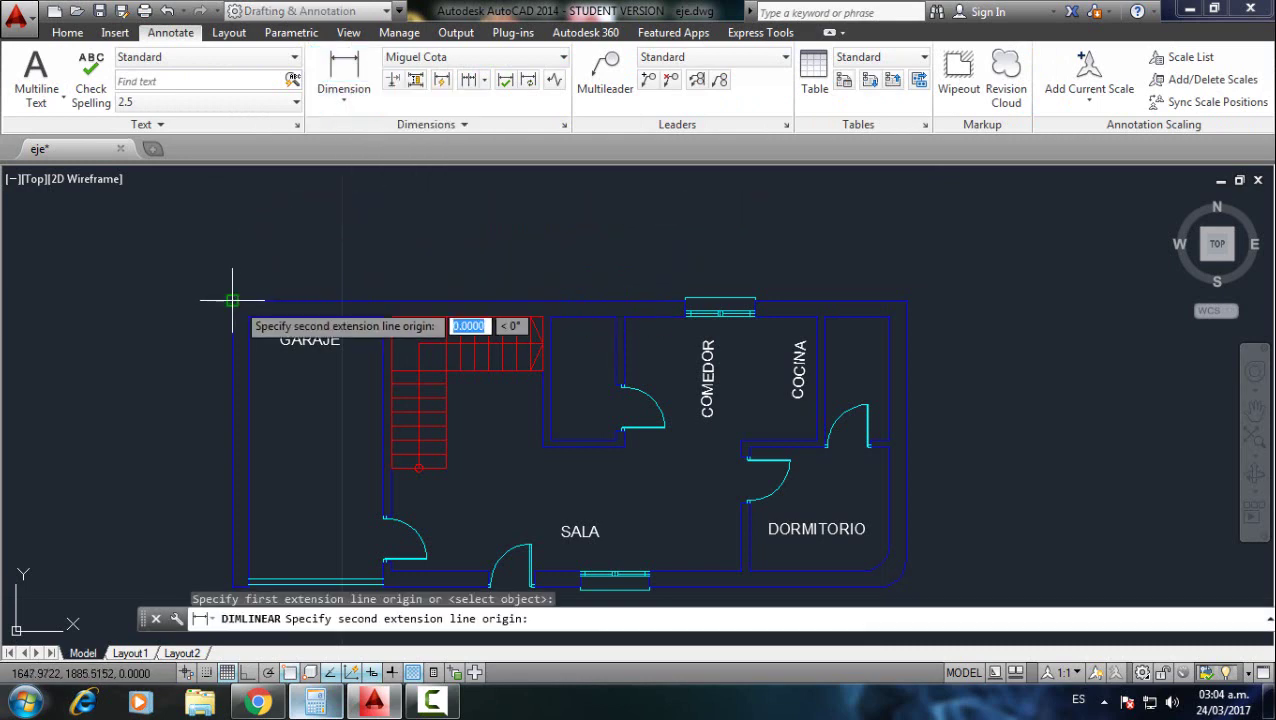
scroll(1100, 285, "up", 4)
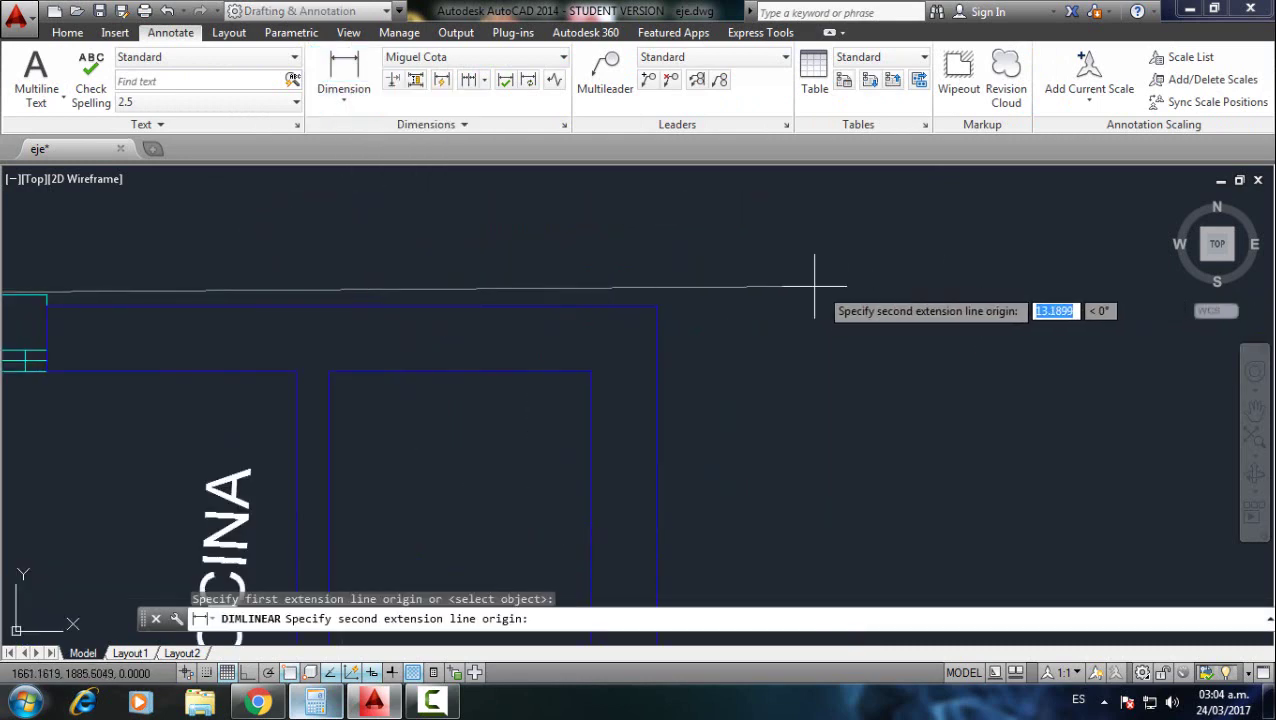
left_click(657, 305)
scroll(657, 305, "down", 3)
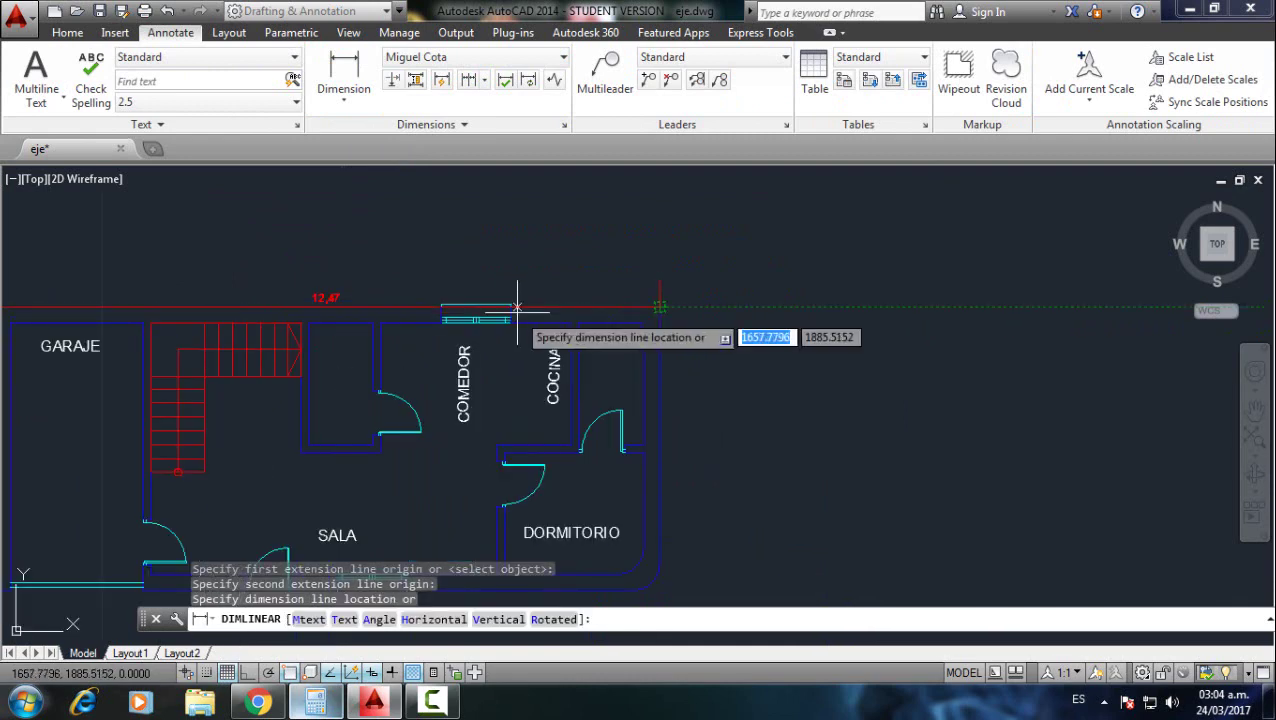
left_click(480, 251)
middle_click_drag(481, 251, 789, 258)
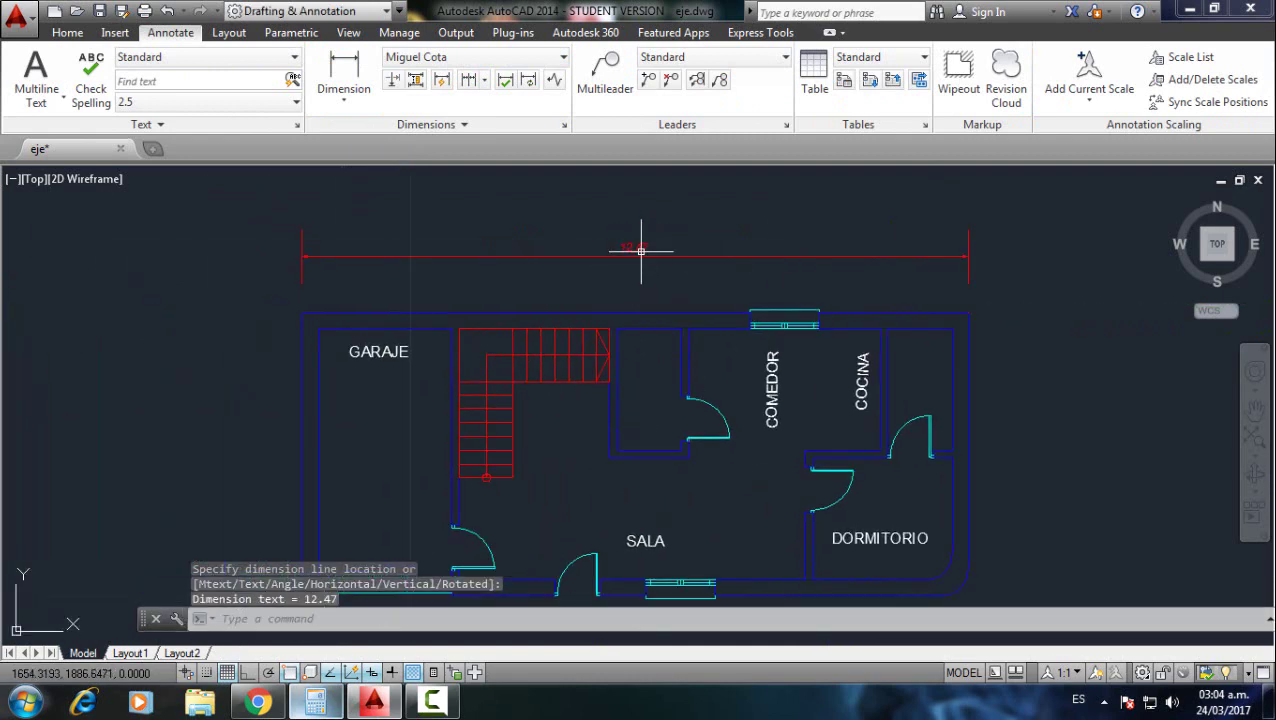
scroll(360, 333, "up", 2)
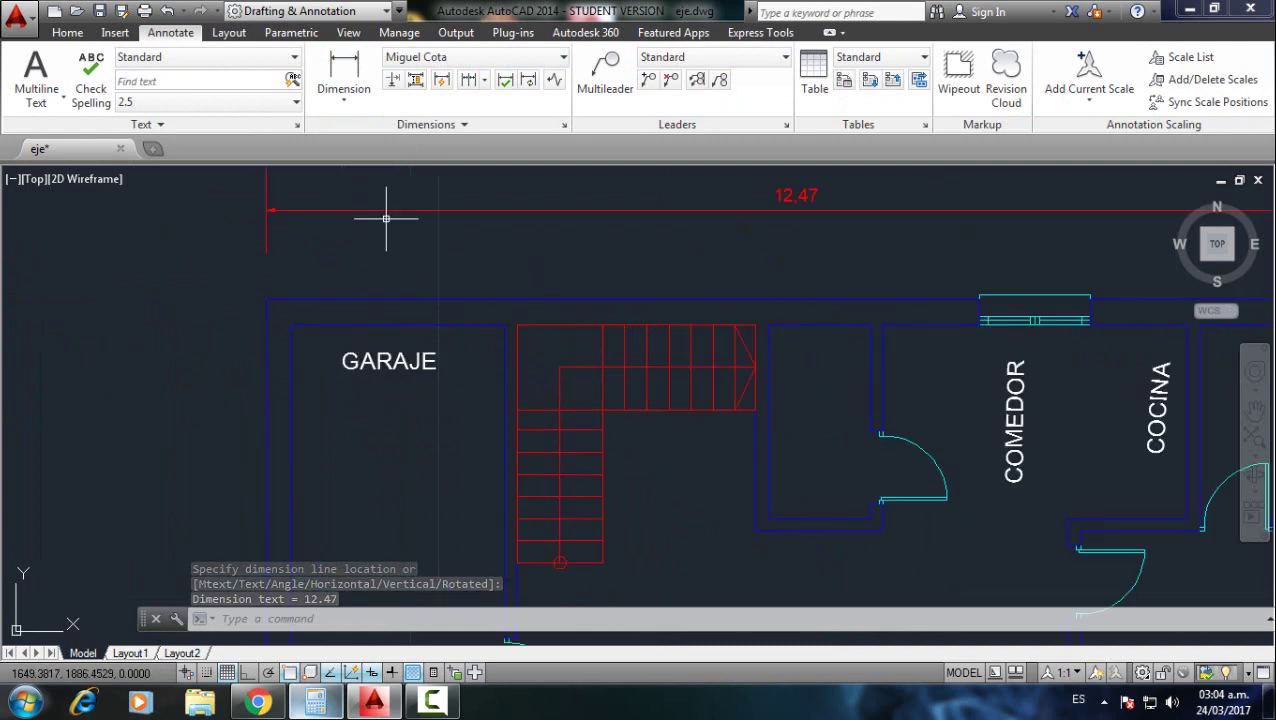
Add the 2,5 garage and 2,8 stair dimensions beneath the overall width
left_click(344, 68)
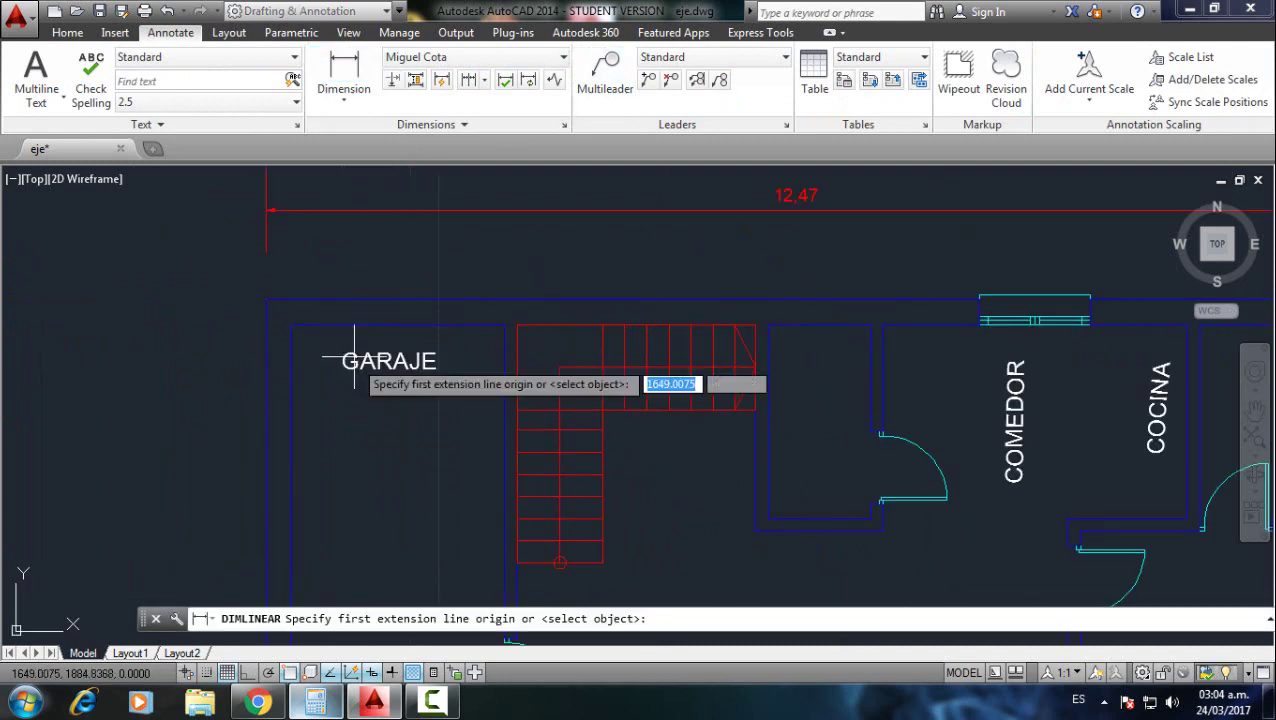
left_click(291, 325)
left_click(504, 325)
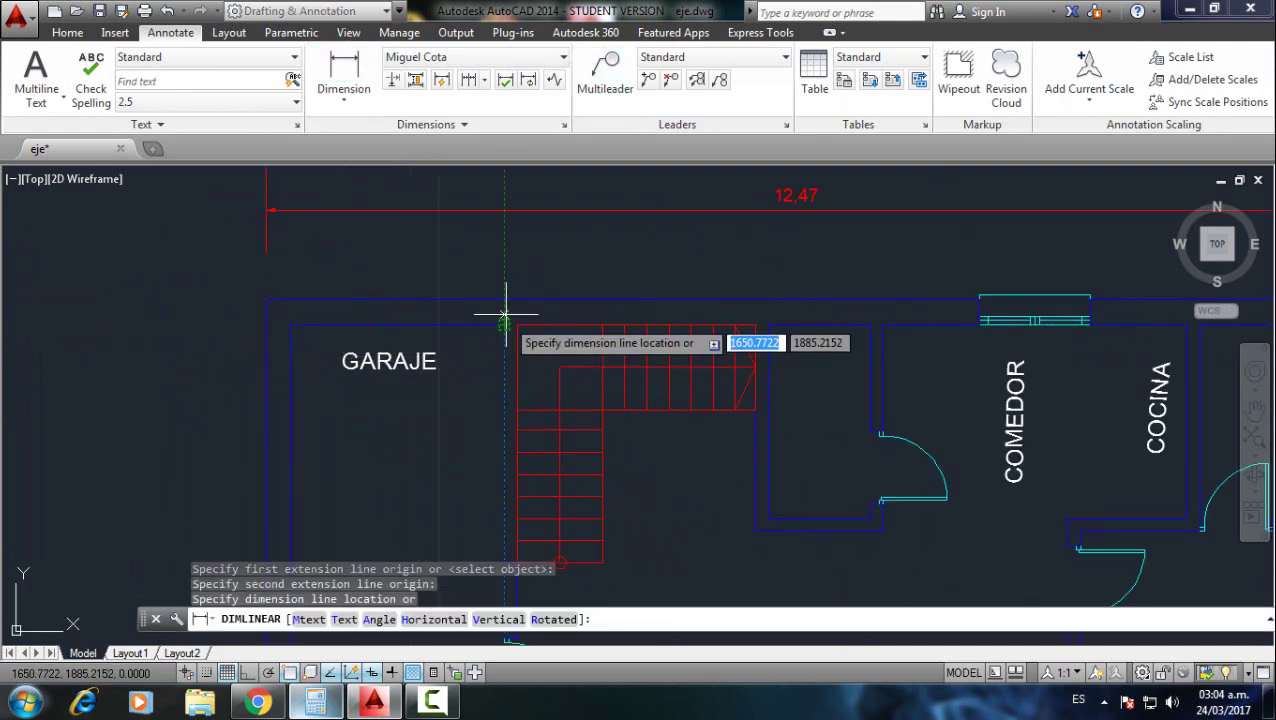
left_click(504, 243)
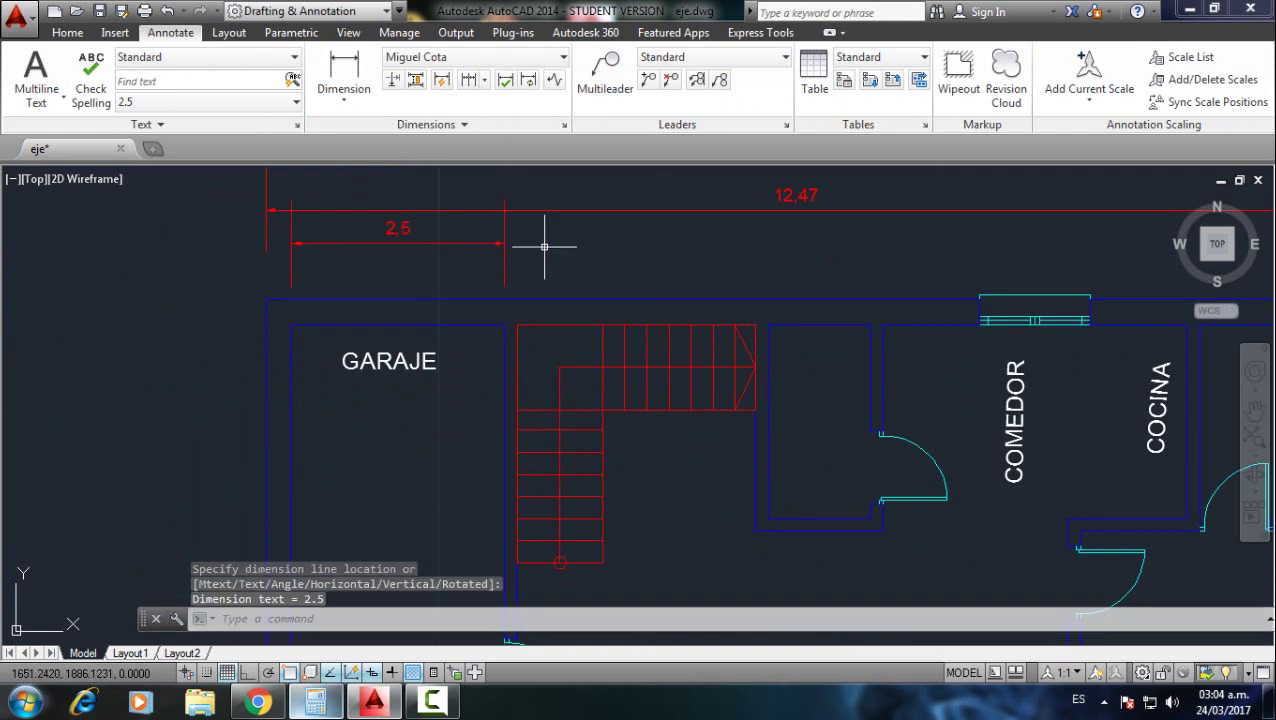
left_click(344, 68)
left_click(517, 325)
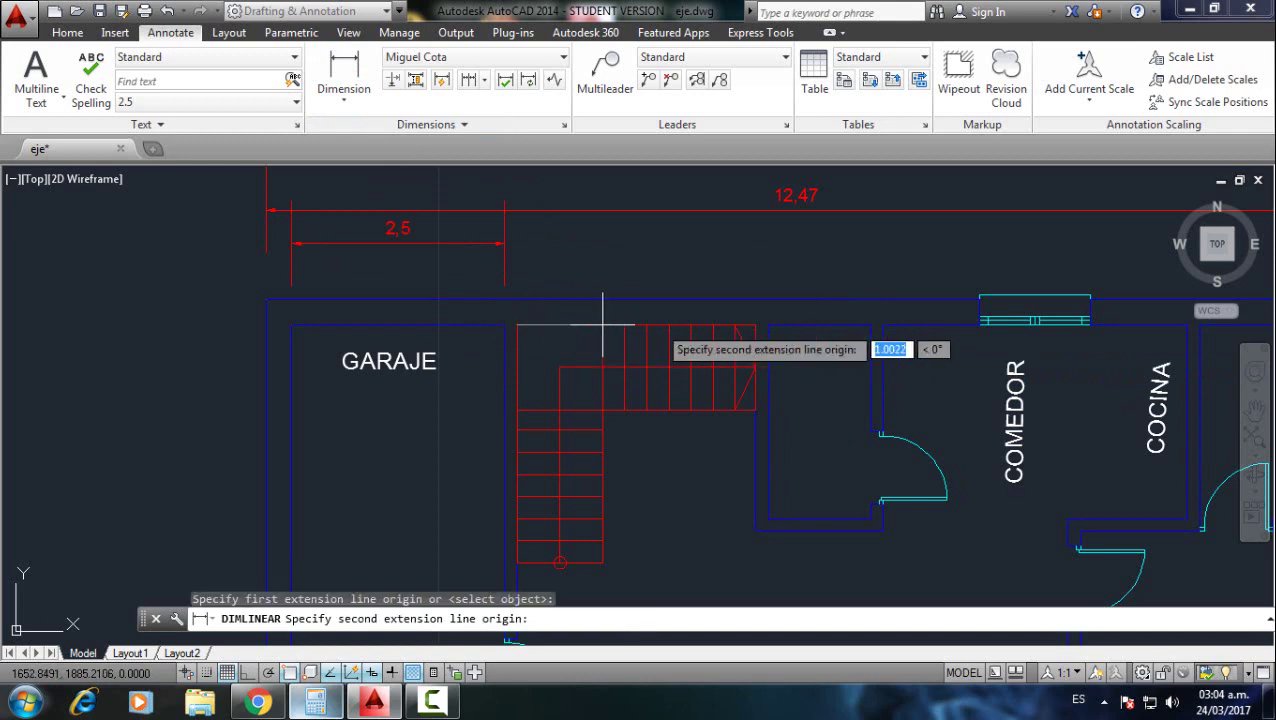
left_click(755, 323)
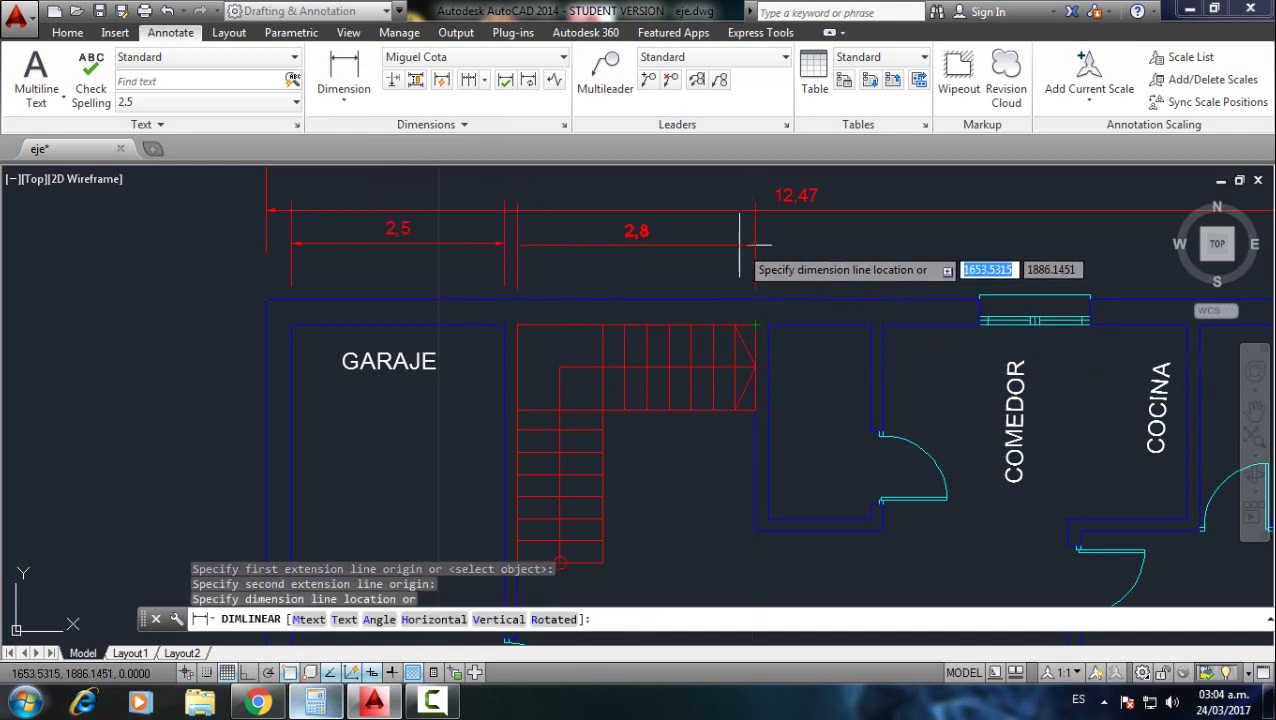
left_click(740, 244)
Continue the top row with the 1,2, 3,57 and 1,2 dimensions
left_click(344, 70)
middle_click_drag(970, 440, 770, 440)
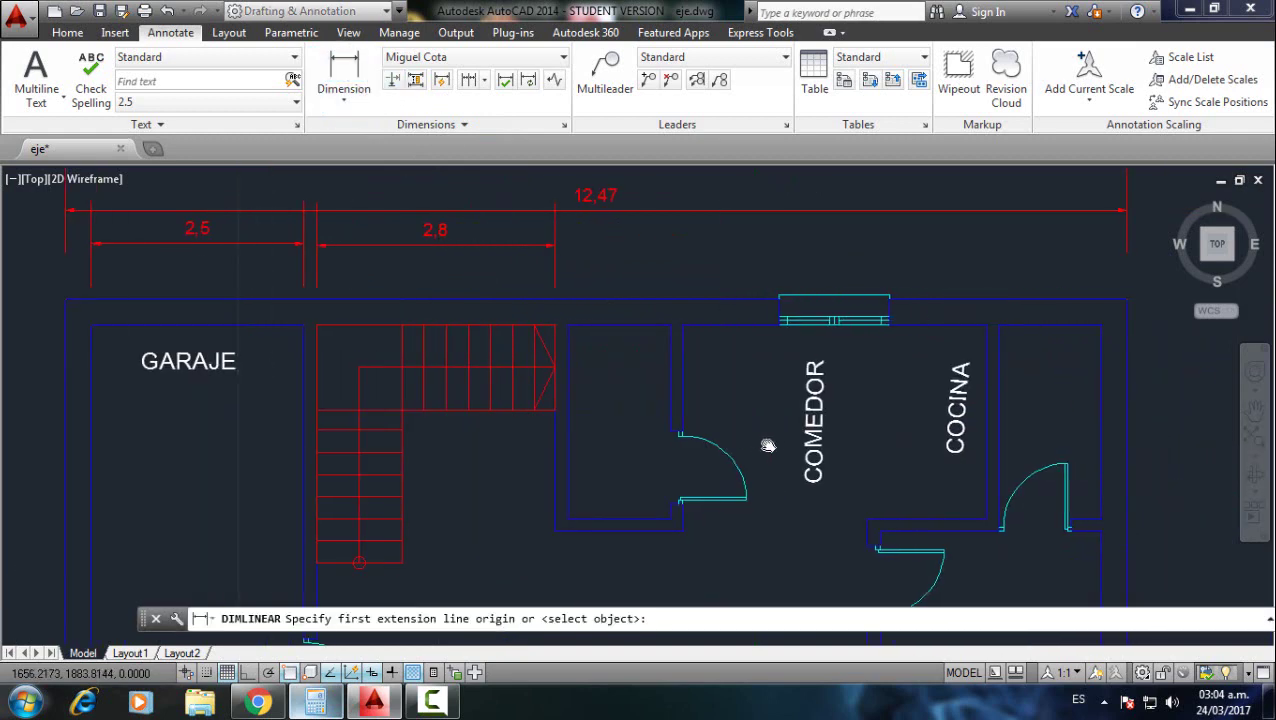
left_click(570, 324)
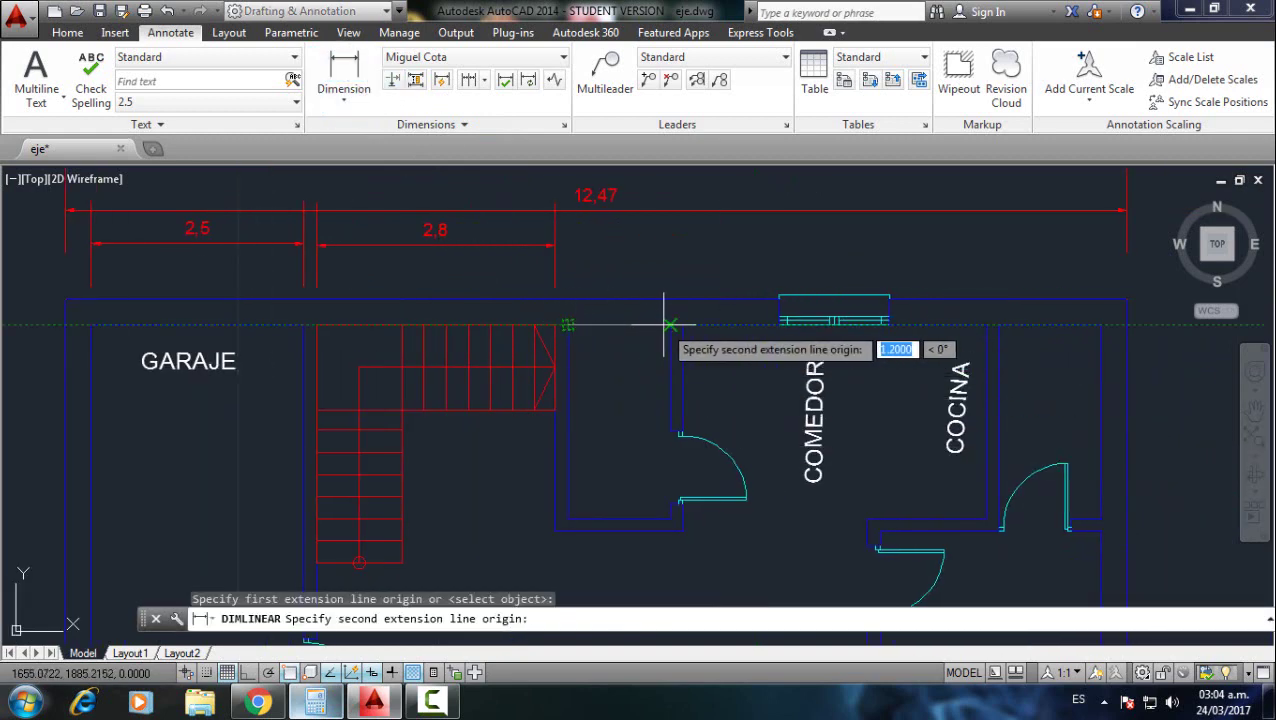
left_click(670, 324)
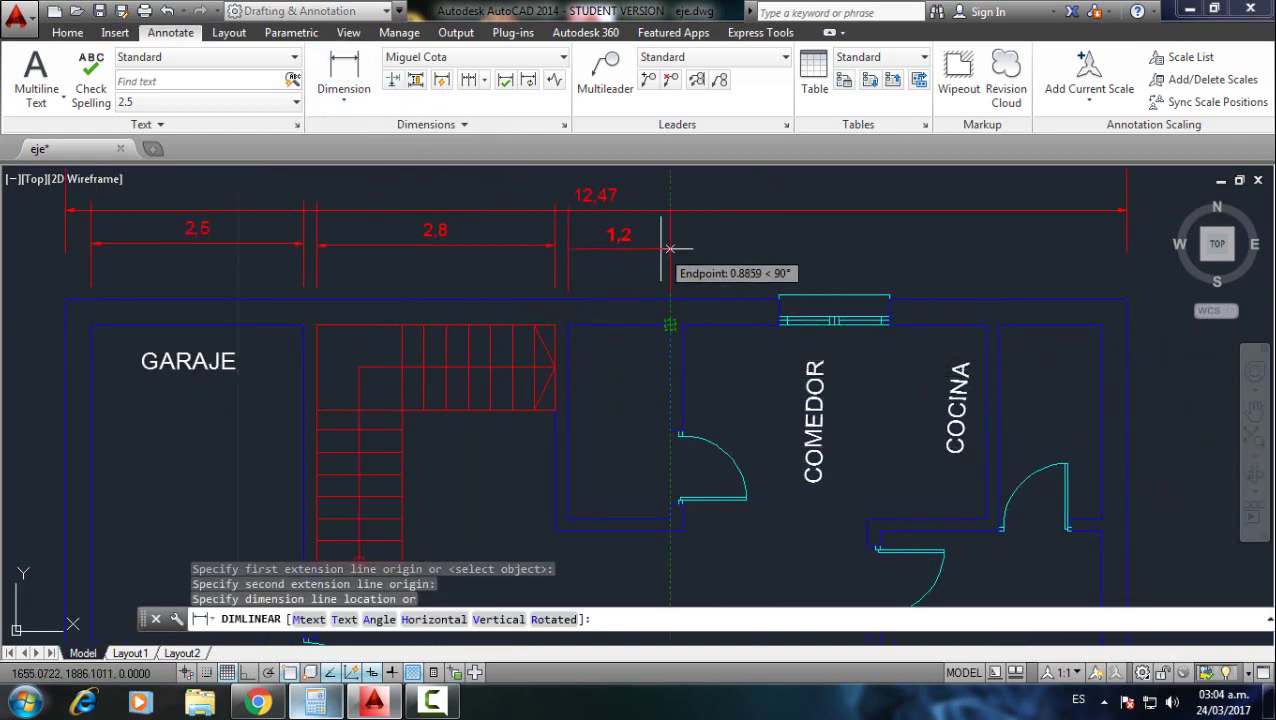
left_click(670, 248)
left_click(344, 70)
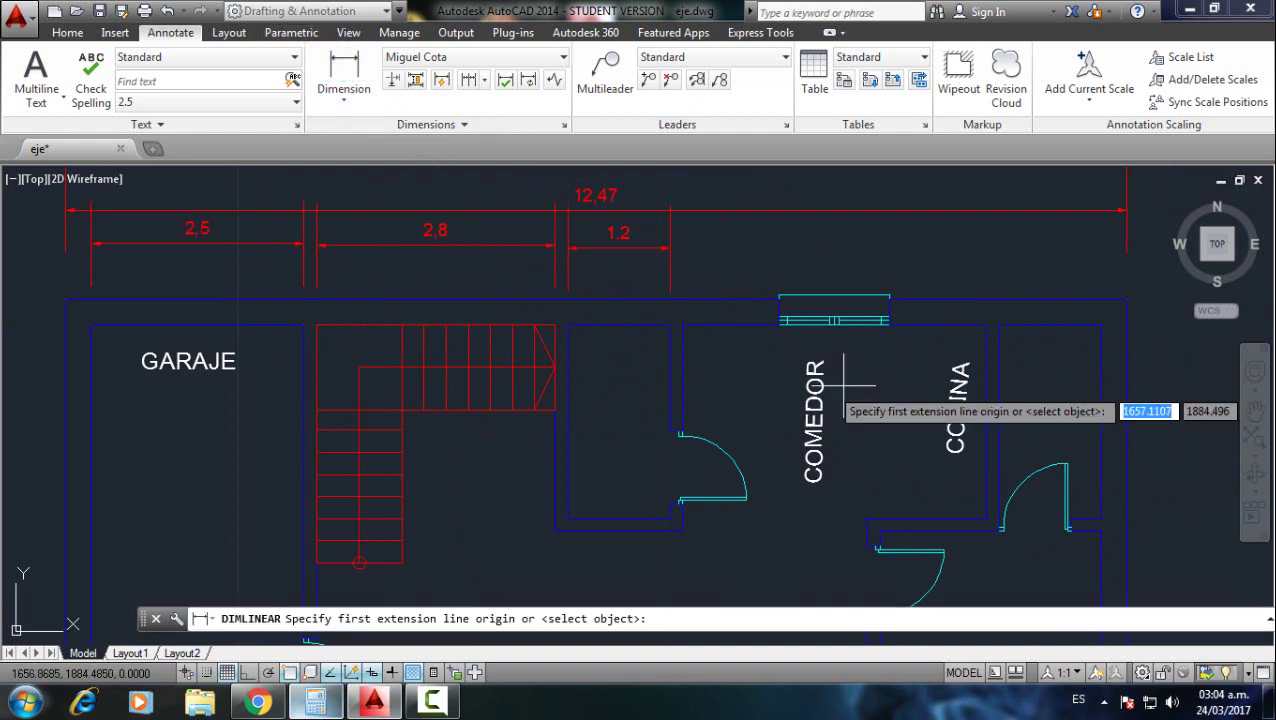
left_click(682, 324)
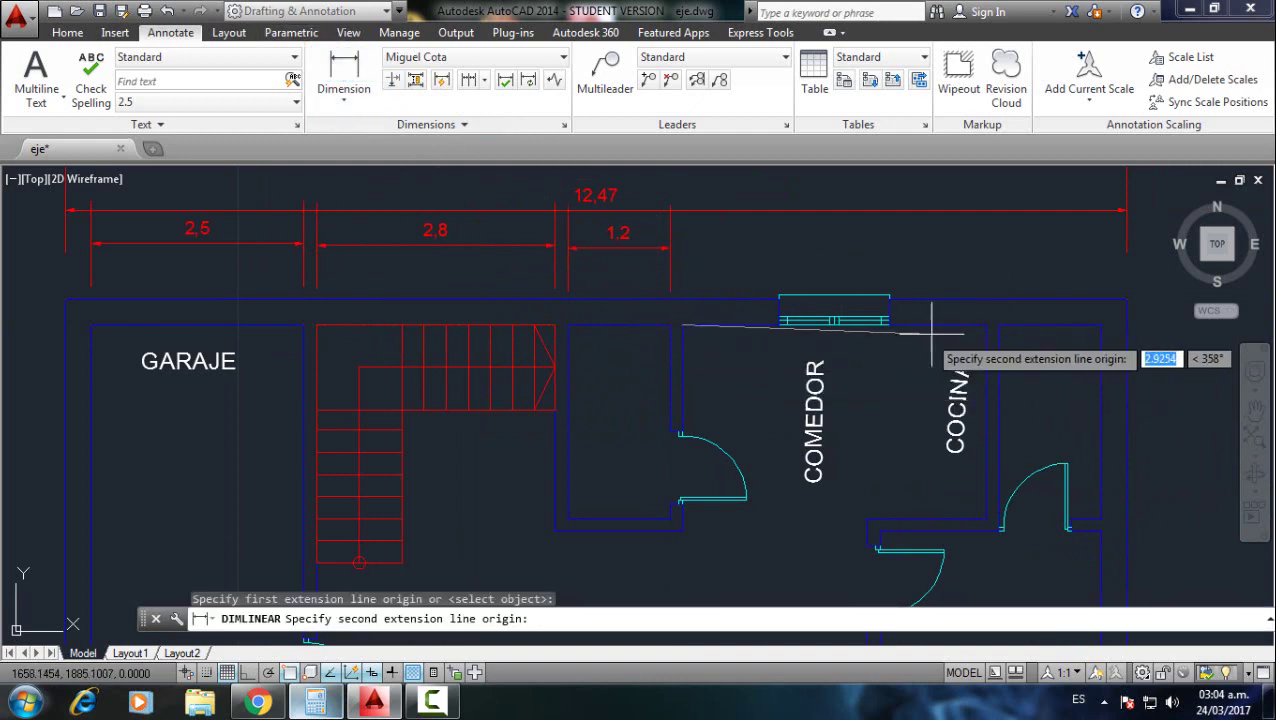
left_click(986, 324)
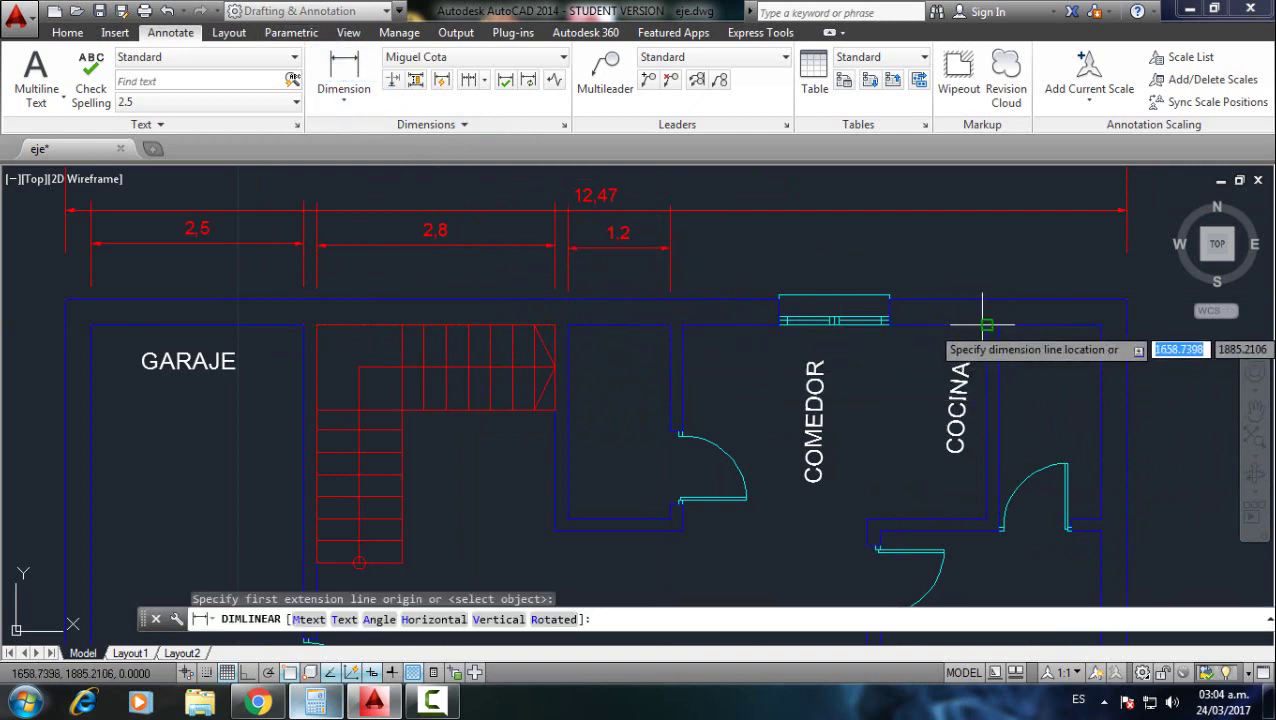
left_click(968, 249)
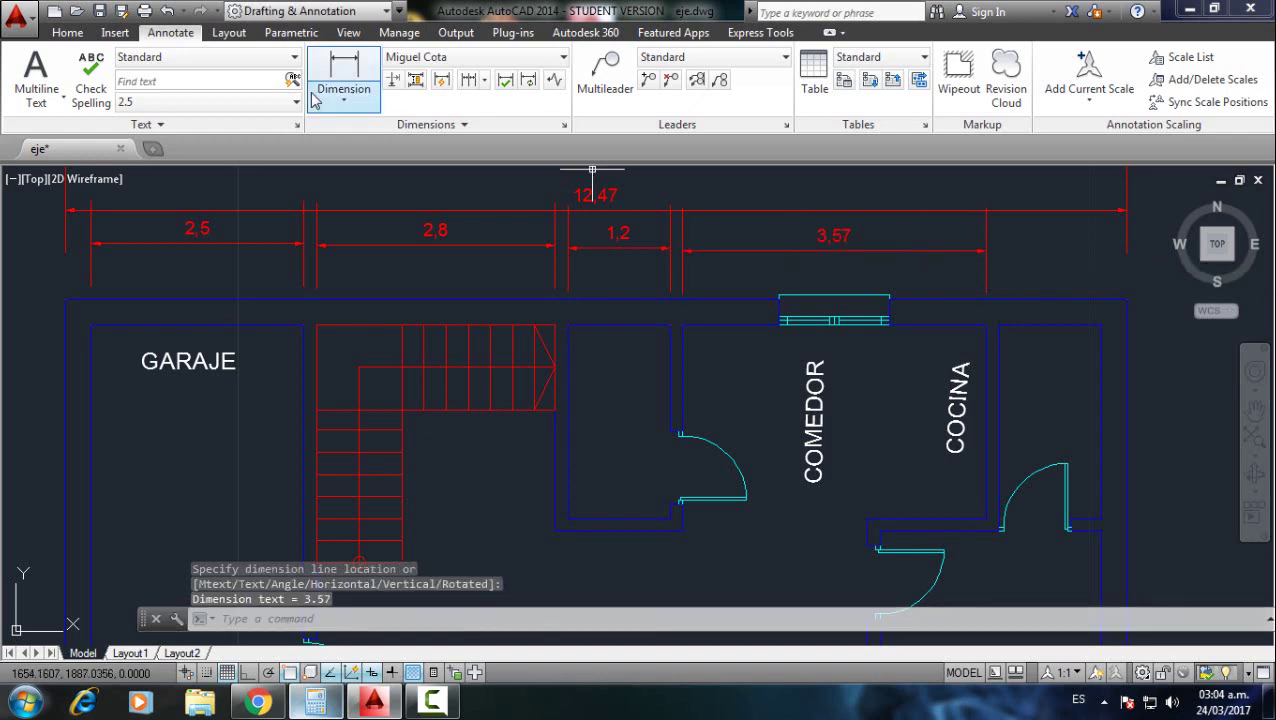
left_click(345, 70)
left_click(988, 290)
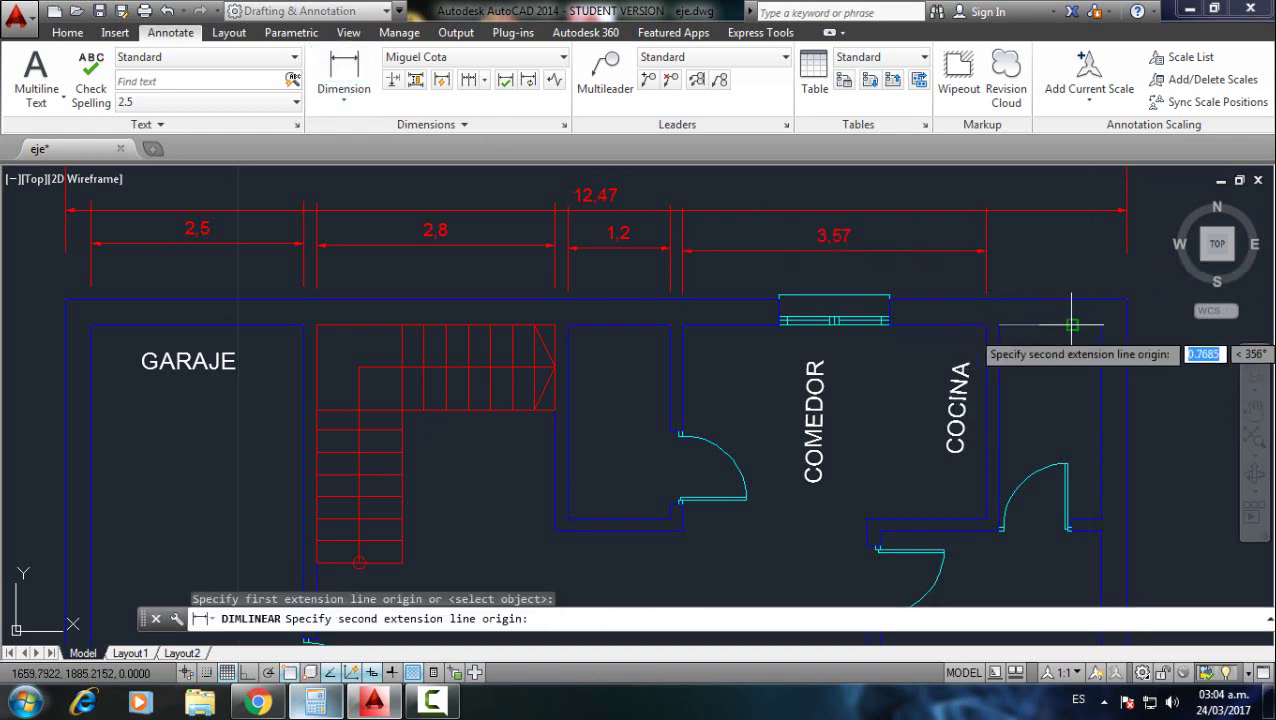
left_click(1101, 325)
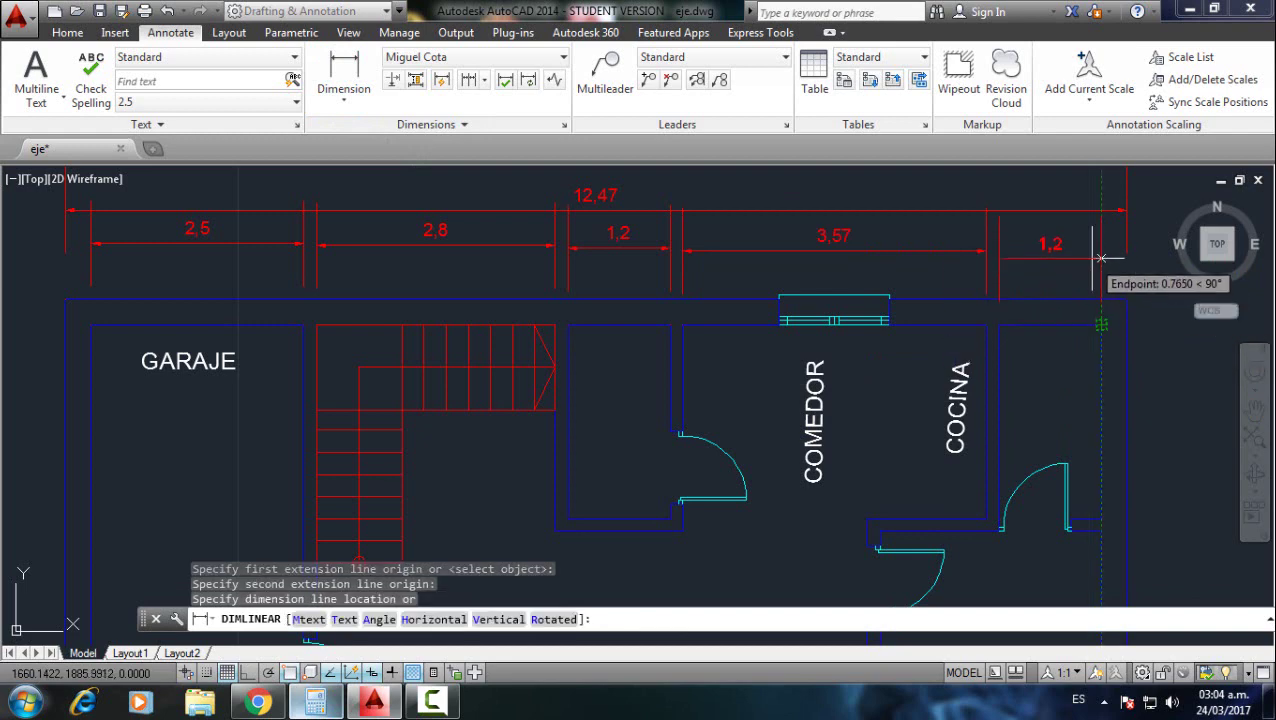
left_click(1100, 250)
scroll(1034, 340, "down", 4)
middle_click_drag(1028, 380, 869, 303)
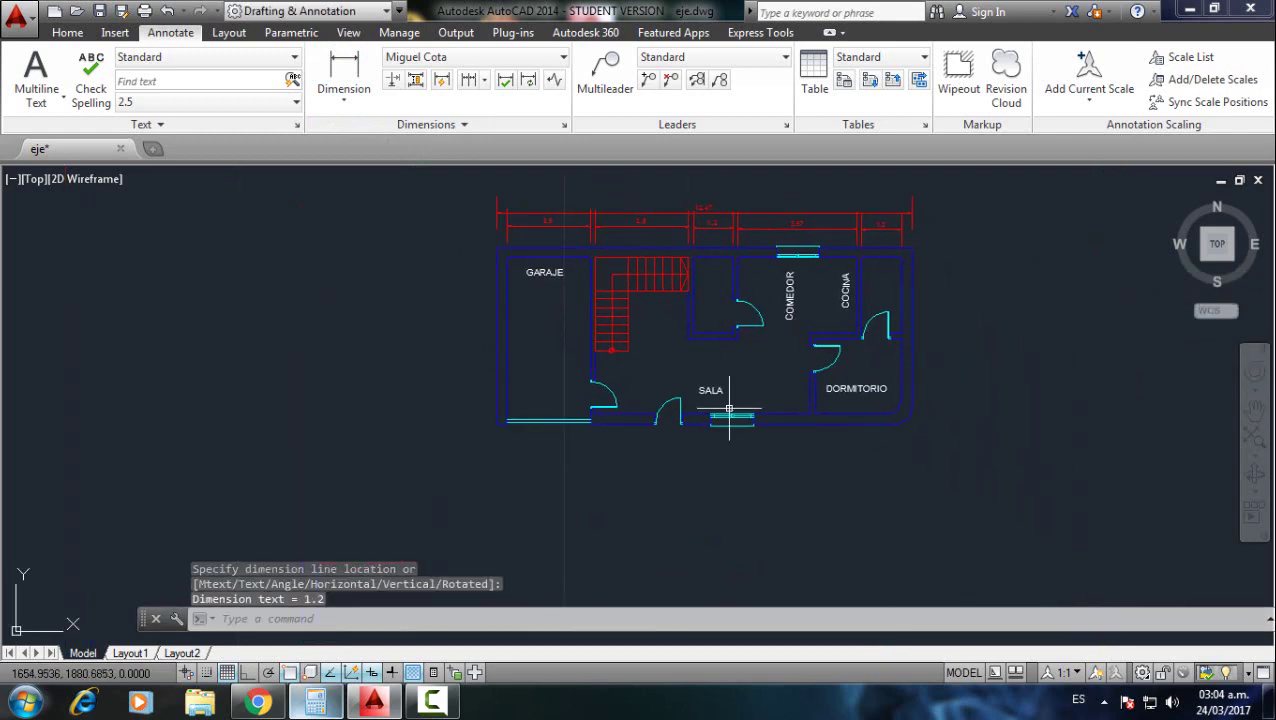
Start a vertical dimension toward the COMEDOR door opening, then cancel it
scroll(601, 423, "up", 5)
scroll(706, 256, "down", 2)
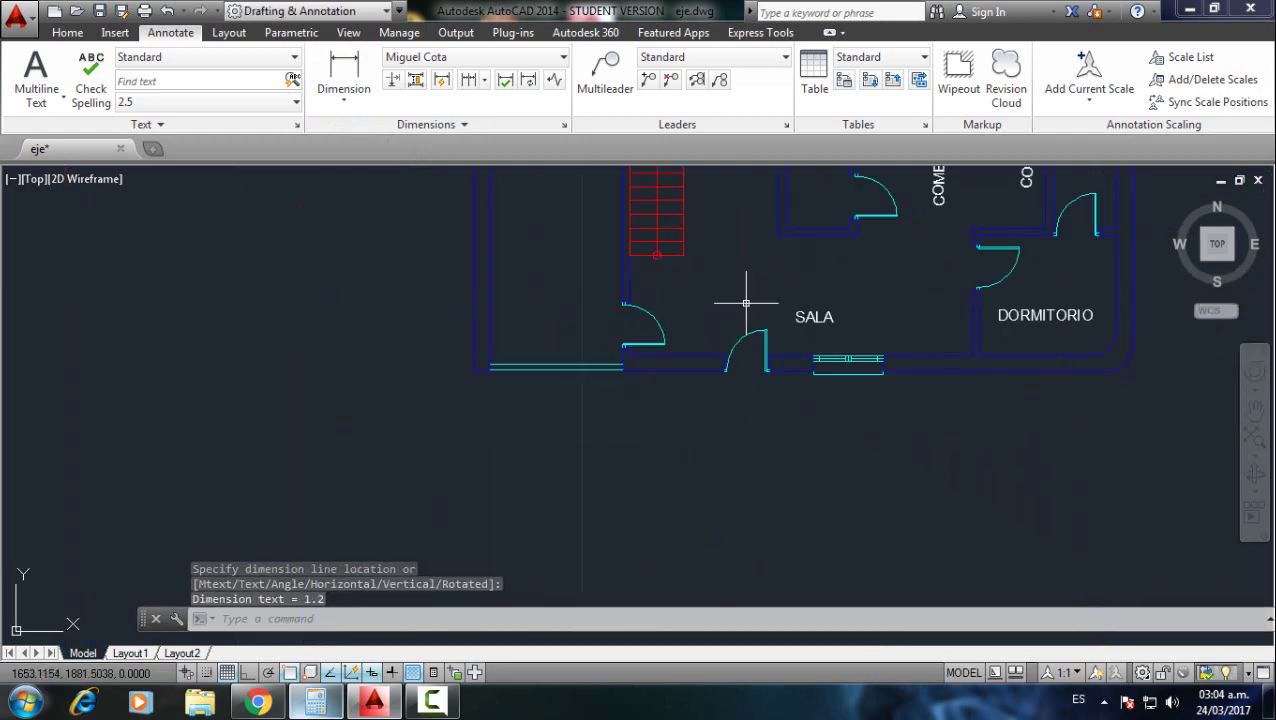
scroll(680, 300, "down", 2)
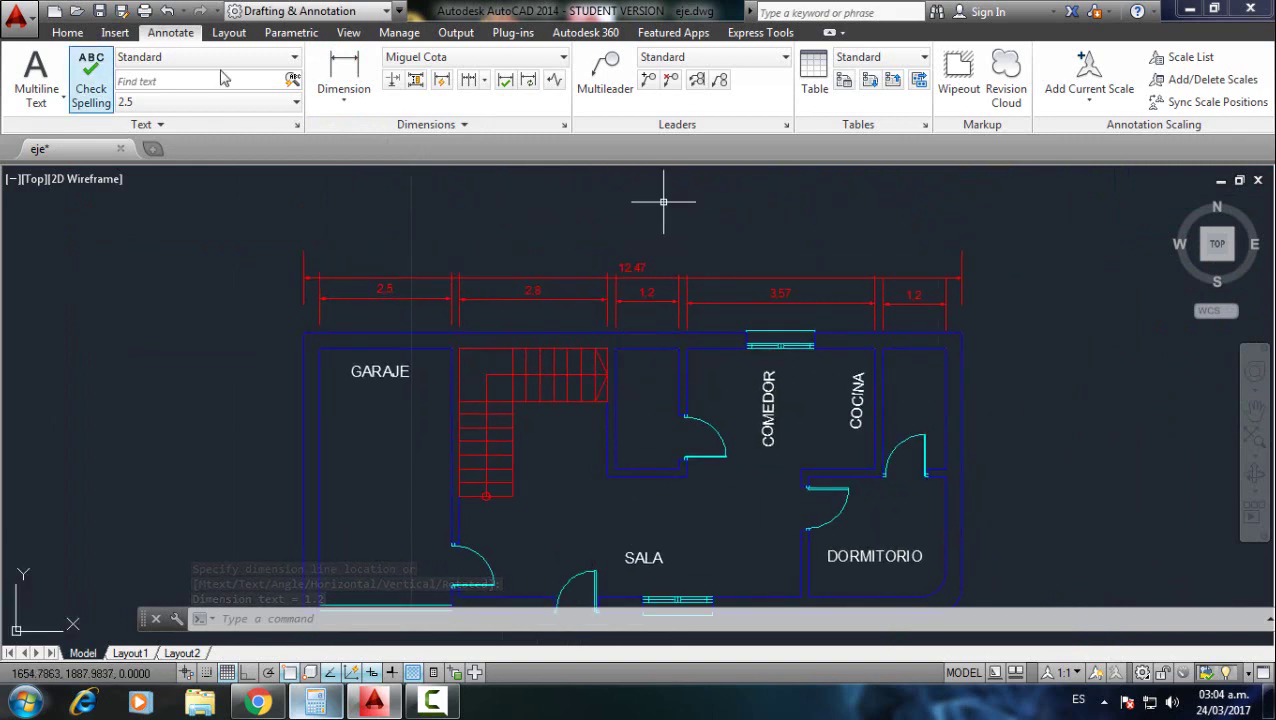
left_click(344, 70)
left_click(687, 348)
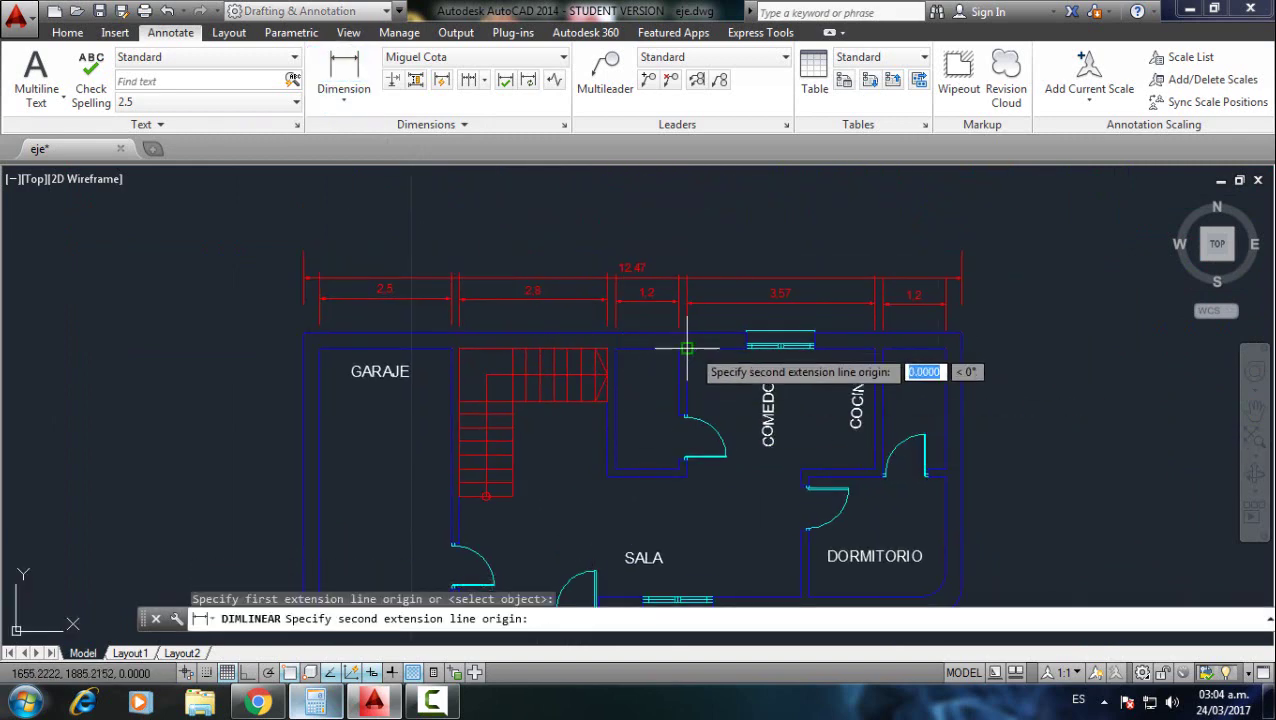
scroll(680, 427, "up", 5)
scroll(656, 412, "up", 3)
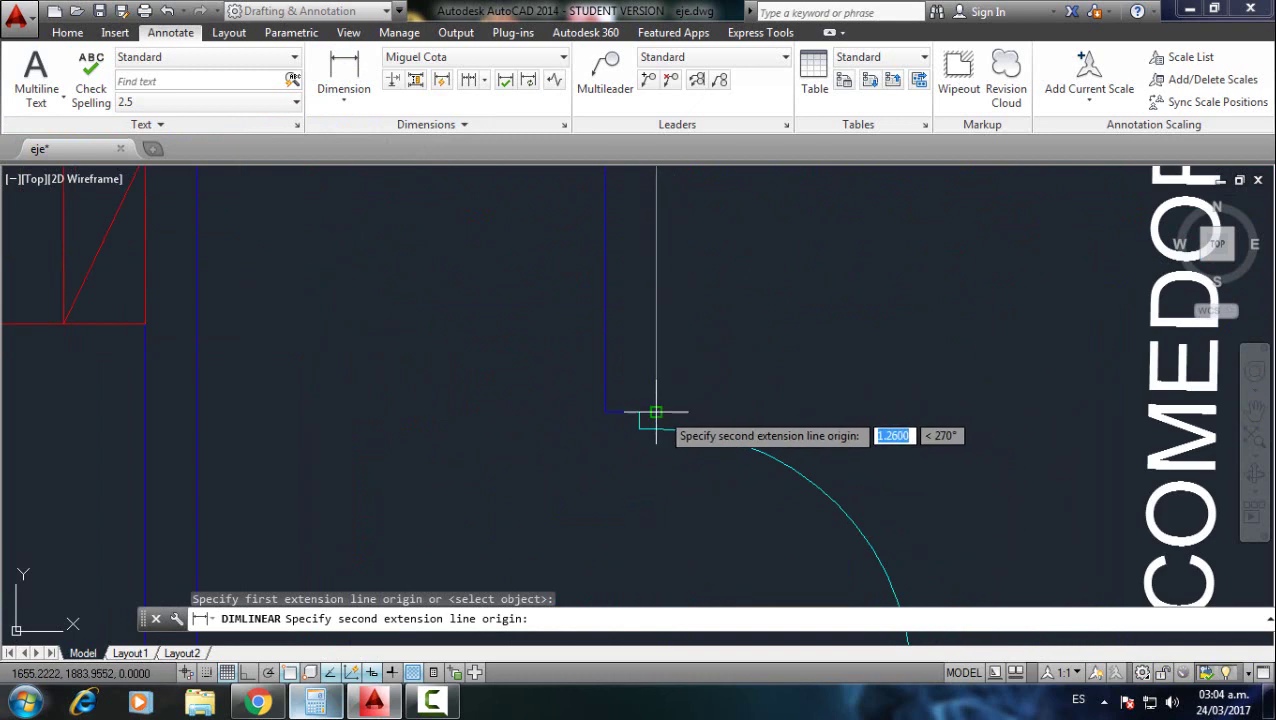
left_click(655, 425)
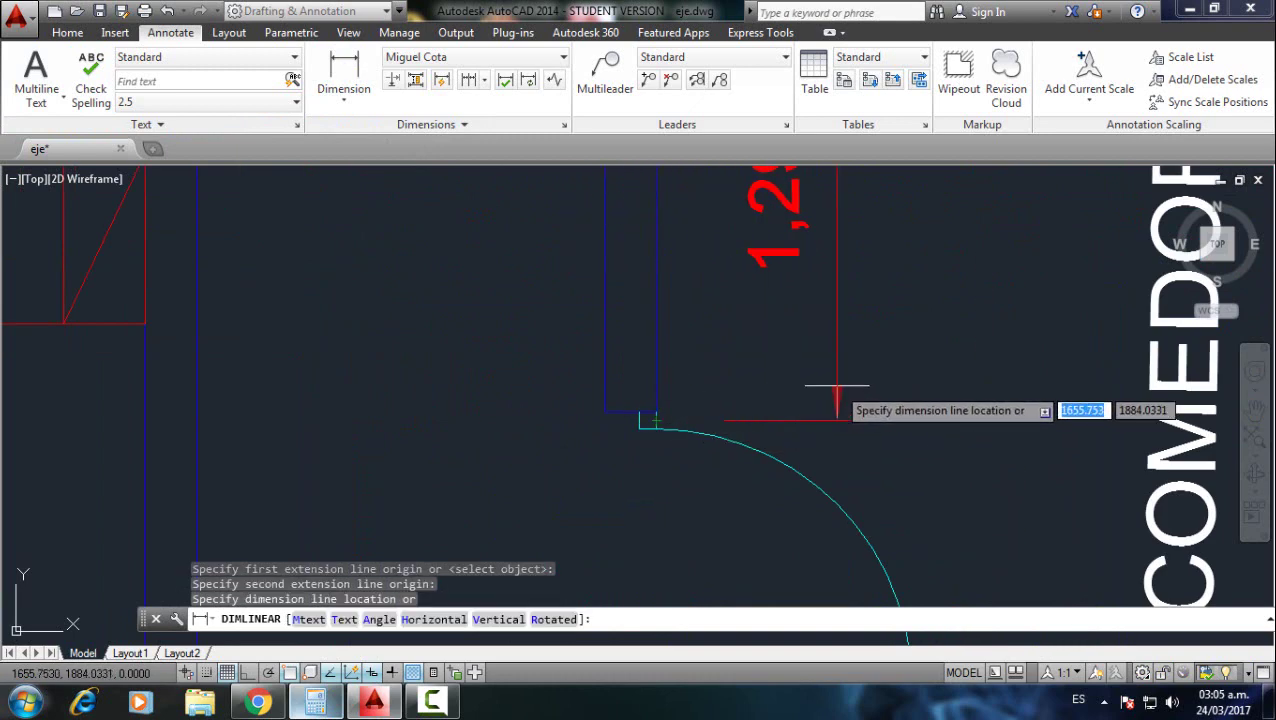
key("Escape")
scroll(818, 390, "down", 3)
scroll(755, 402, "down", 2)
scroll(630, 403, "up", 2)
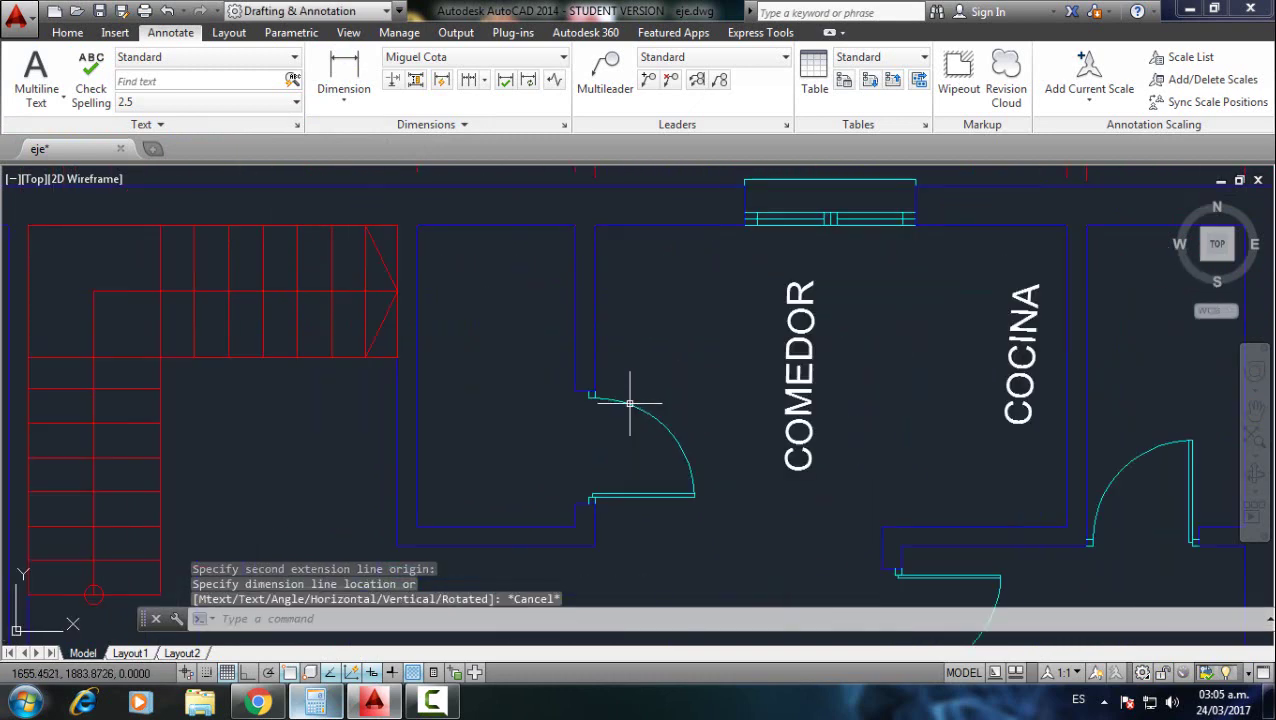
Place the vertical 1,26 dimension to the door jamb and check it against the reference PDF
left_click(595, 226)
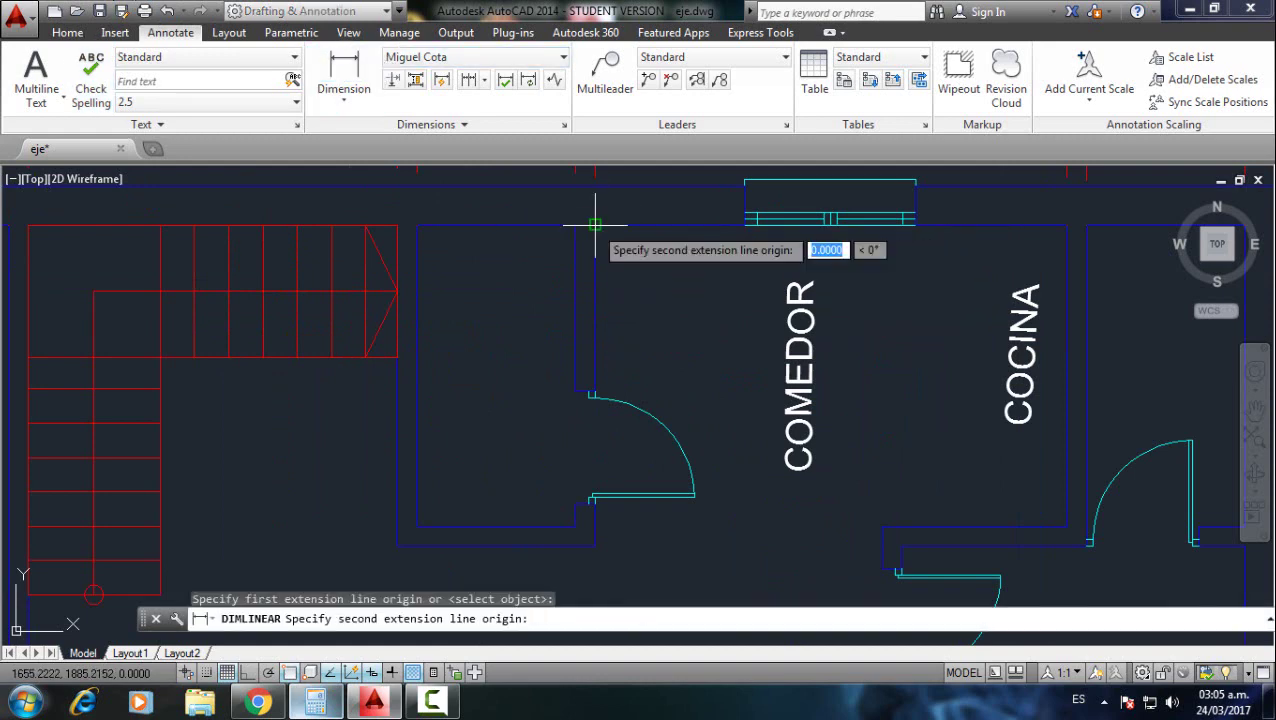
scroll(595, 393, "up", 3)
left_click(585, 389)
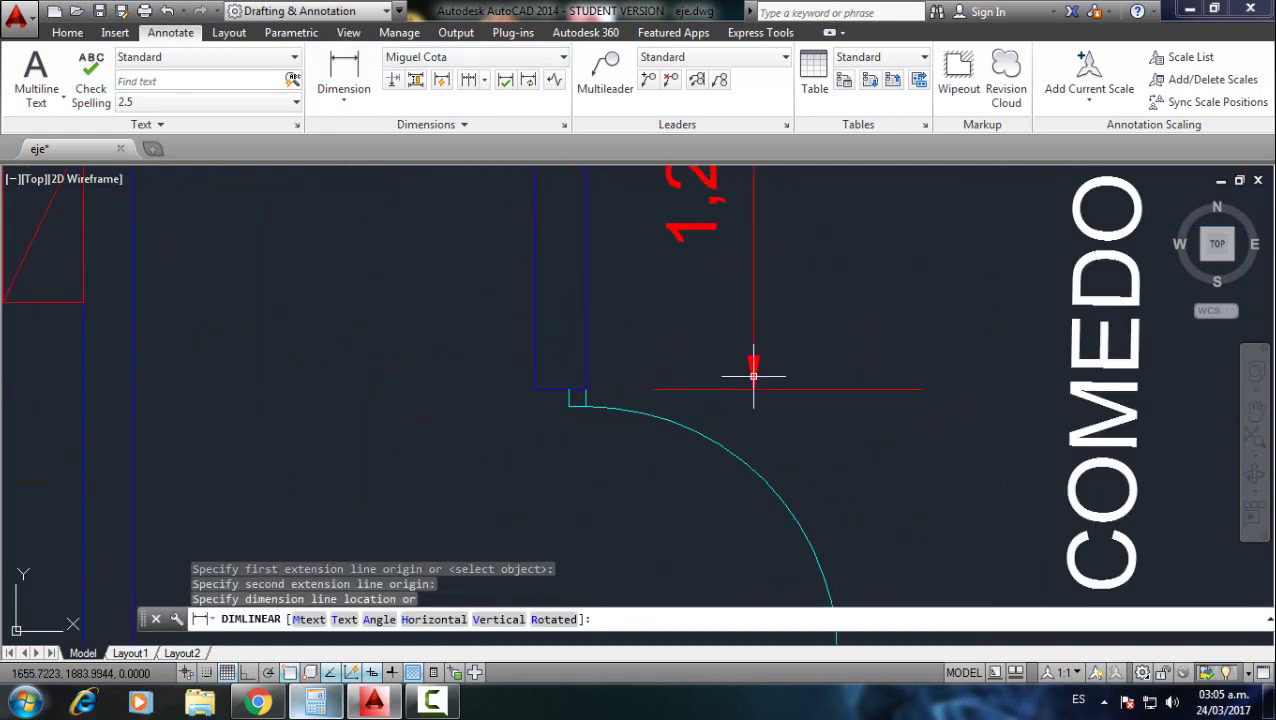
left_click(753, 376)
scroll(753, 376, "down", 4)
middle_click_drag(749, 373, 760, 303)
key("Escape")
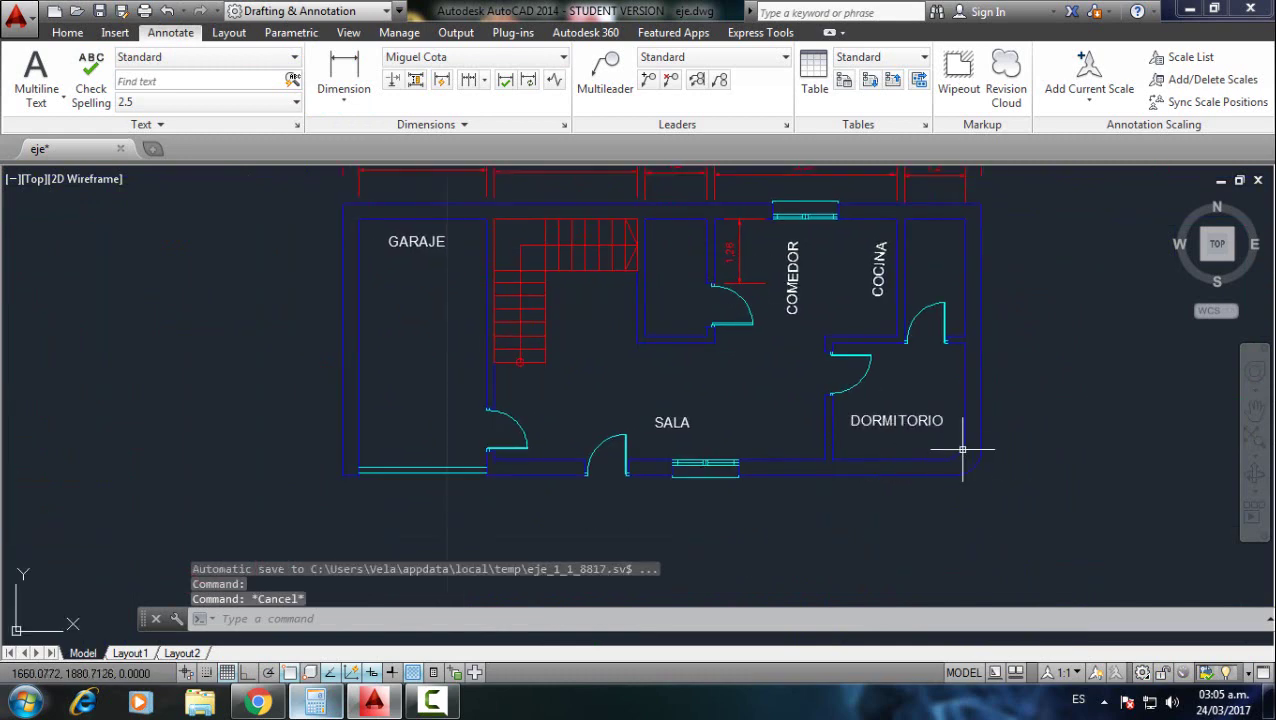
mouse_move(257, 702)
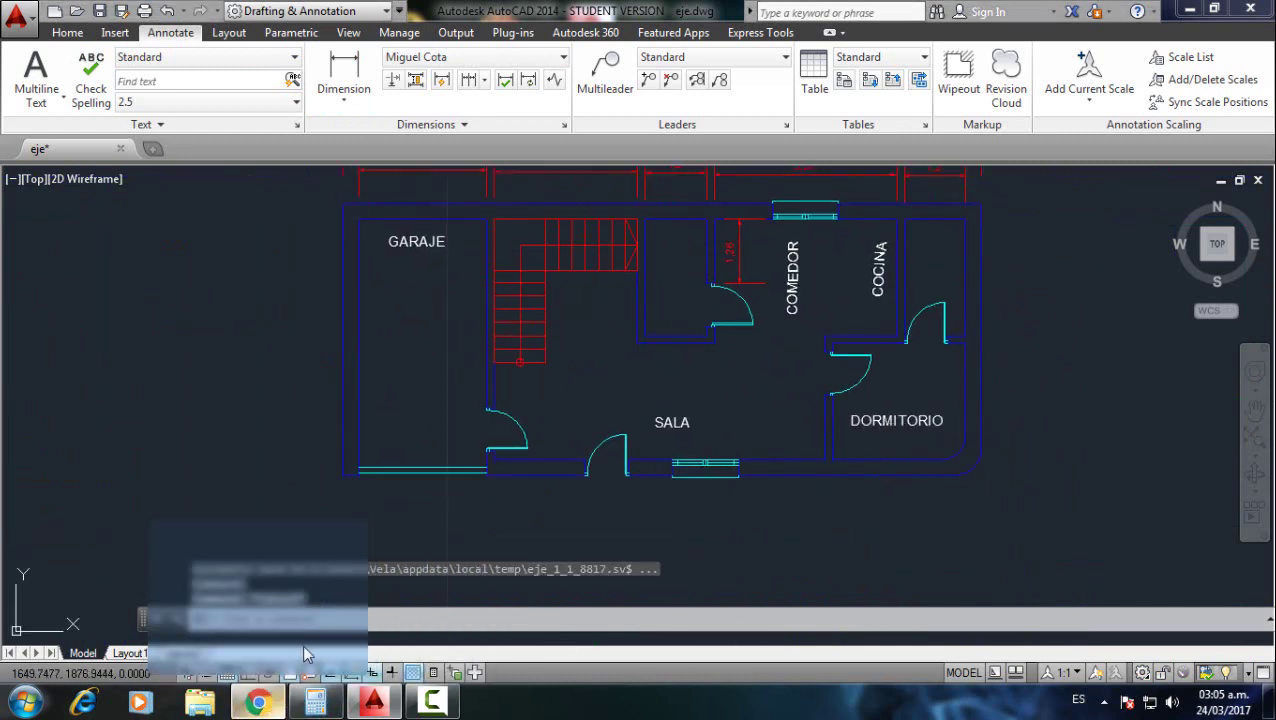
left_click(302, 644)
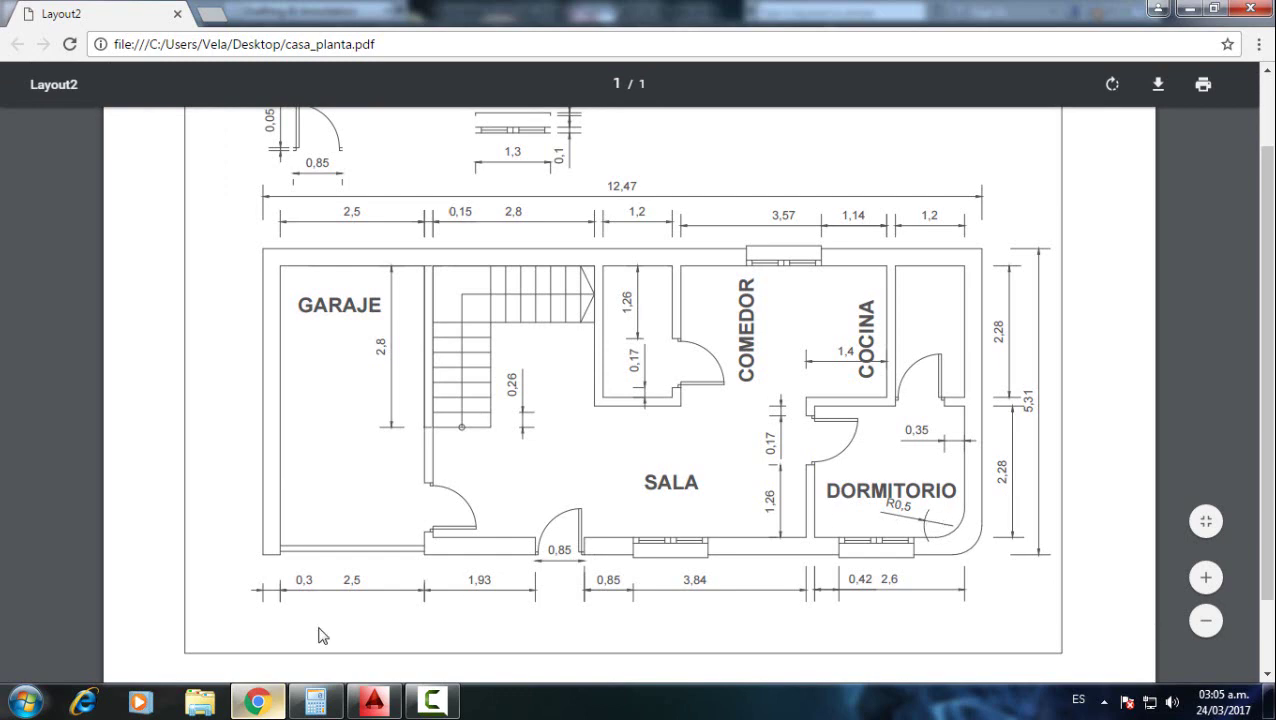
left_click(373, 701)
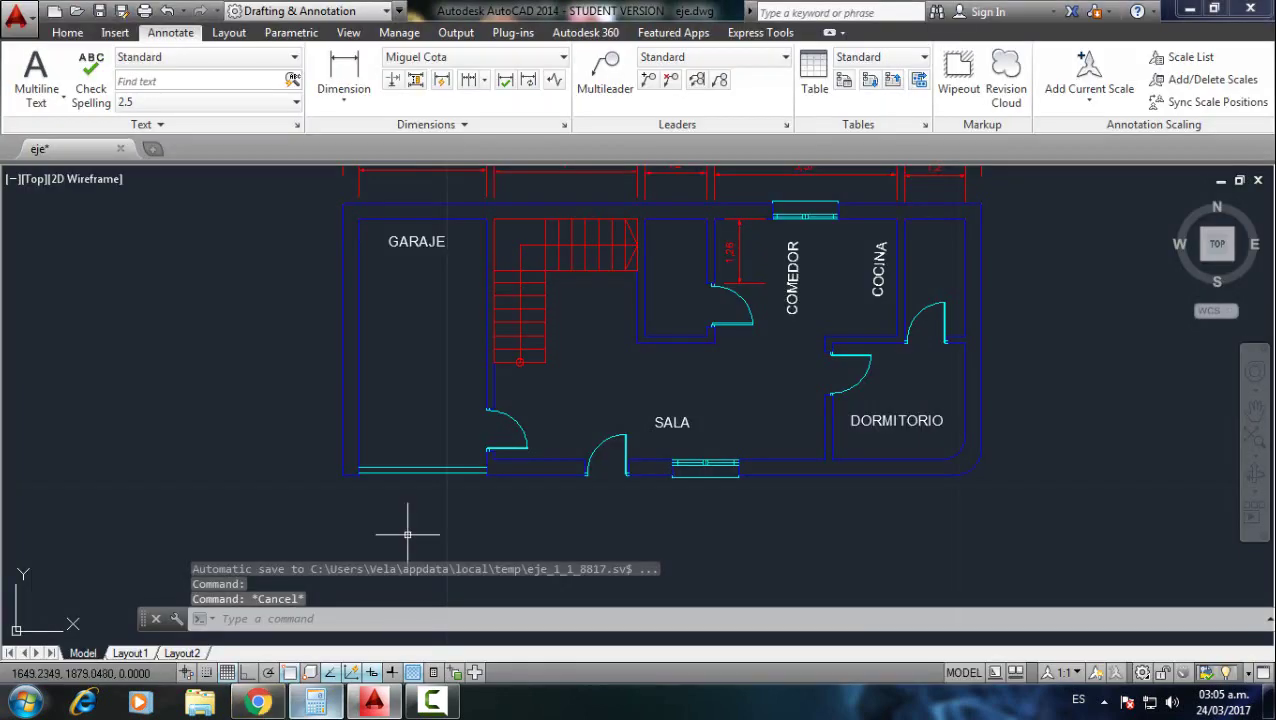
Add an R0.5 radius dimension to the DORMITORIO's rounded corner arc
left_click(350, 100)
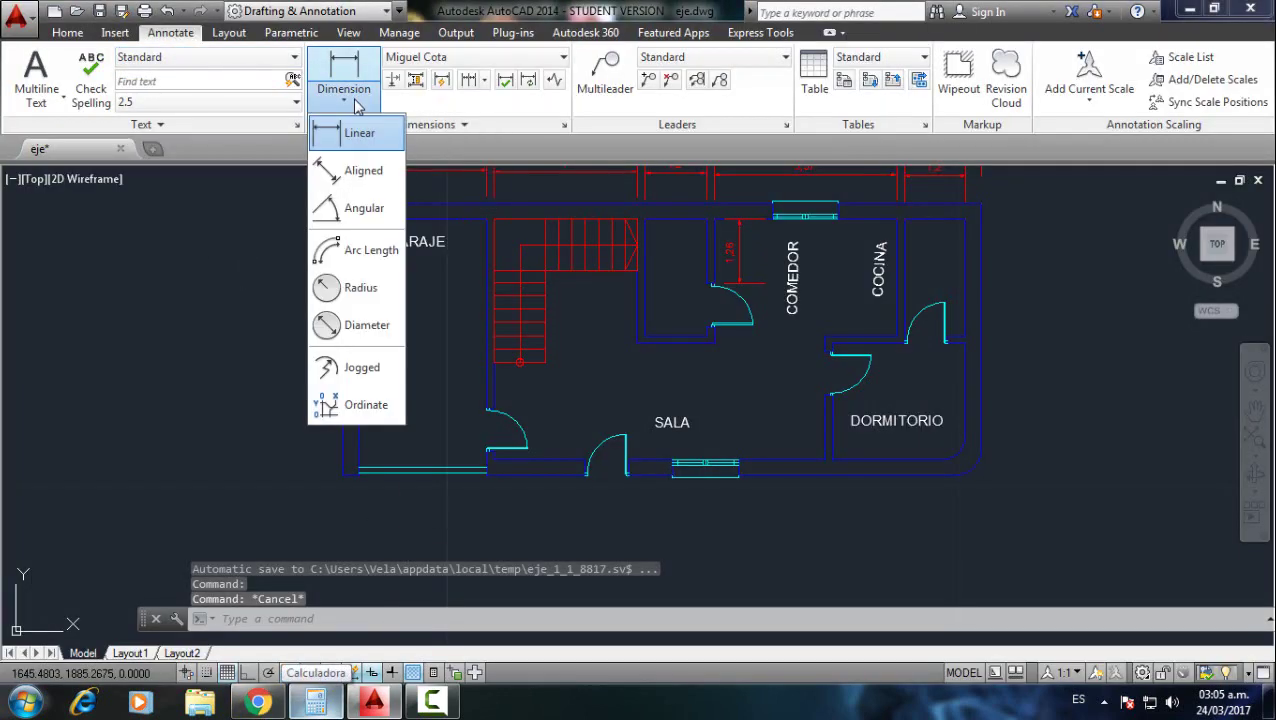
left_click(368, 289)
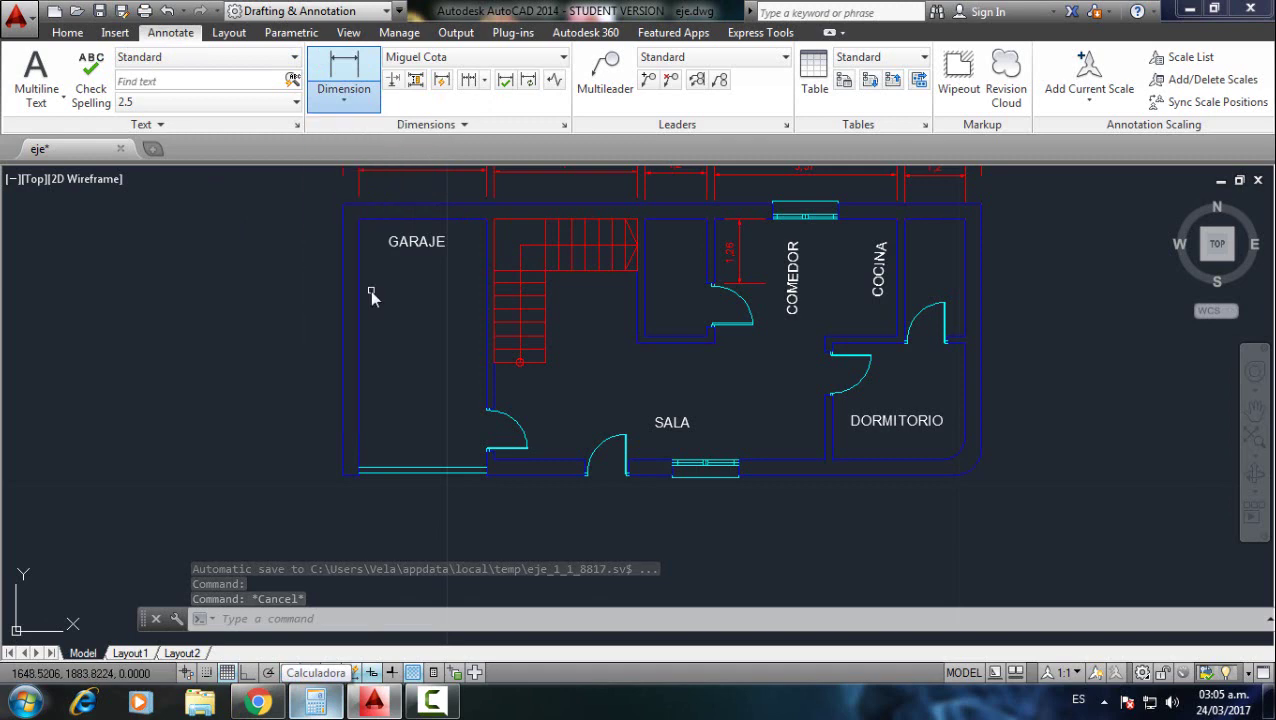
left_click(961, 453)
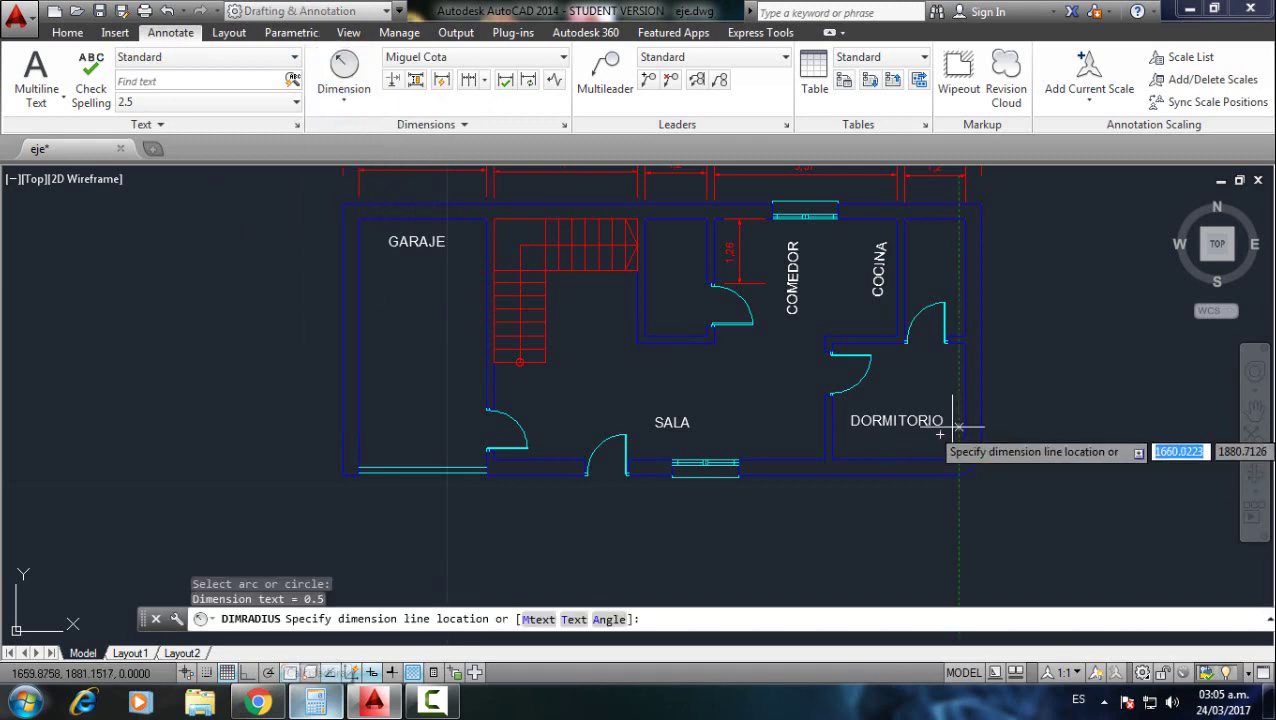
left_click(910, 395)
middle_click_drag(942, 422, 785, 478)
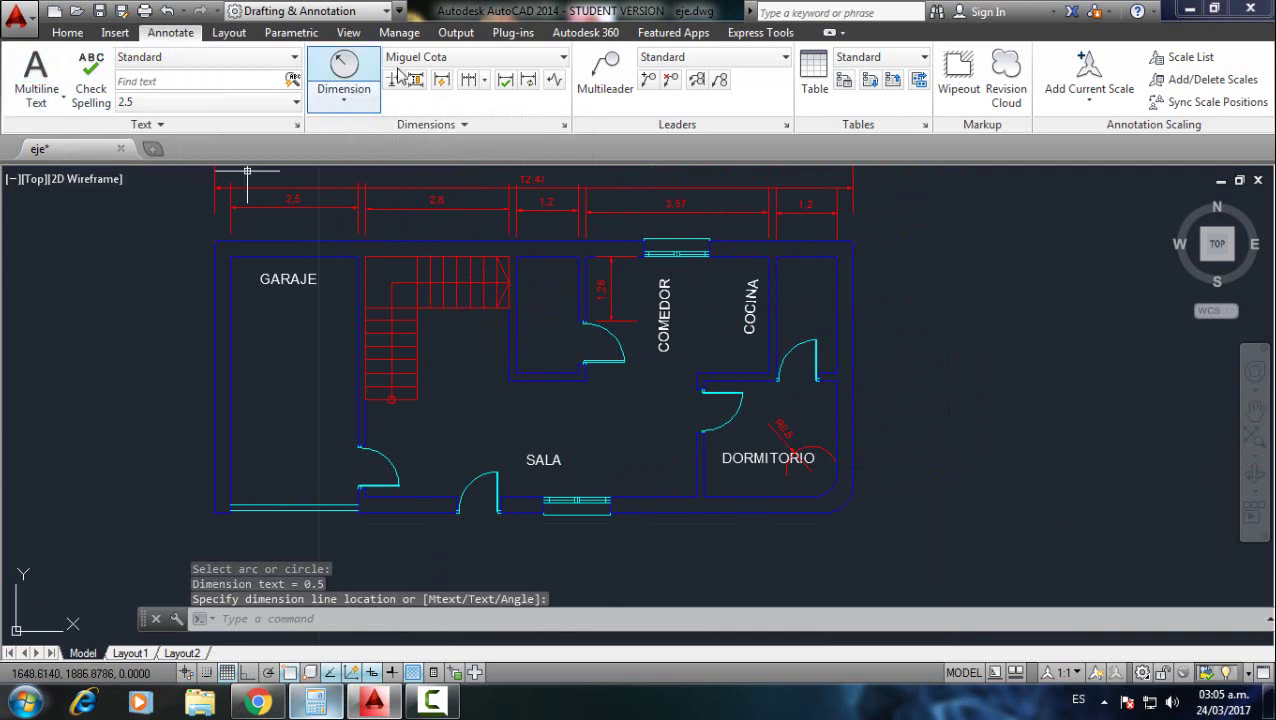
left_click(343, 108)
Dimension the plan's left side with the 5,31 overall depth beside the GARAJE wall
left_click(364, 104)
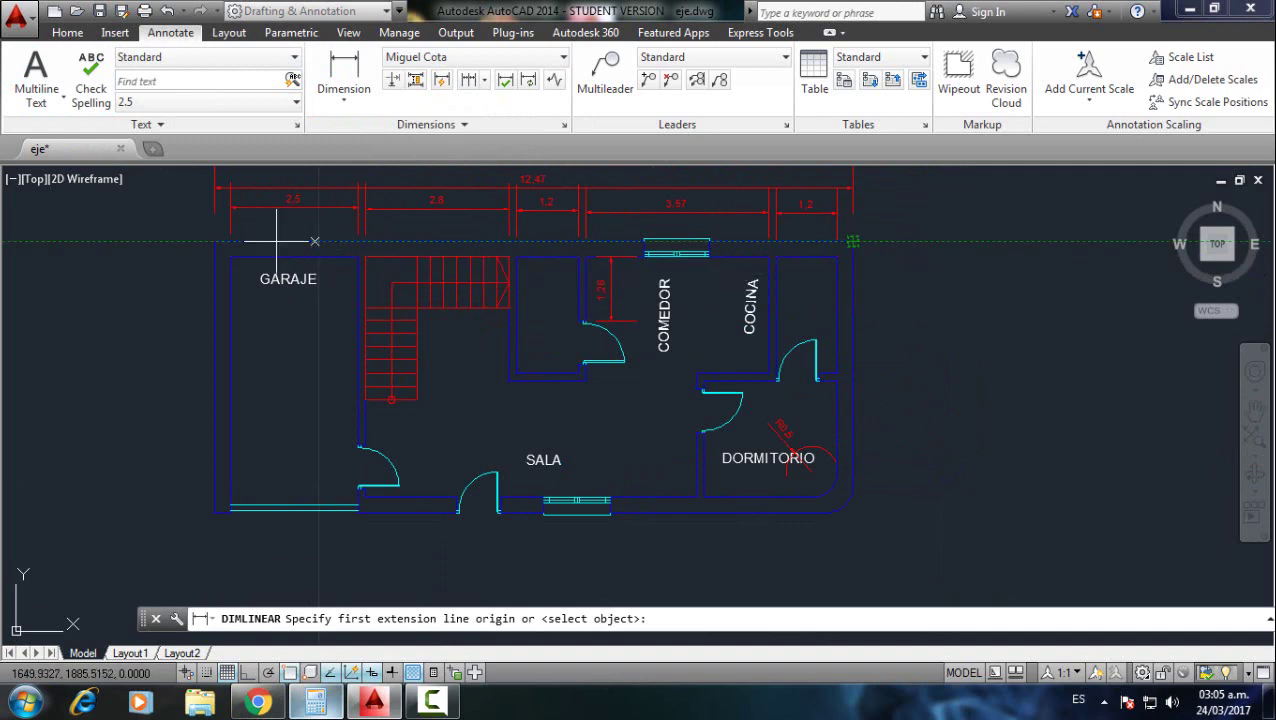
left_click(215, 242)
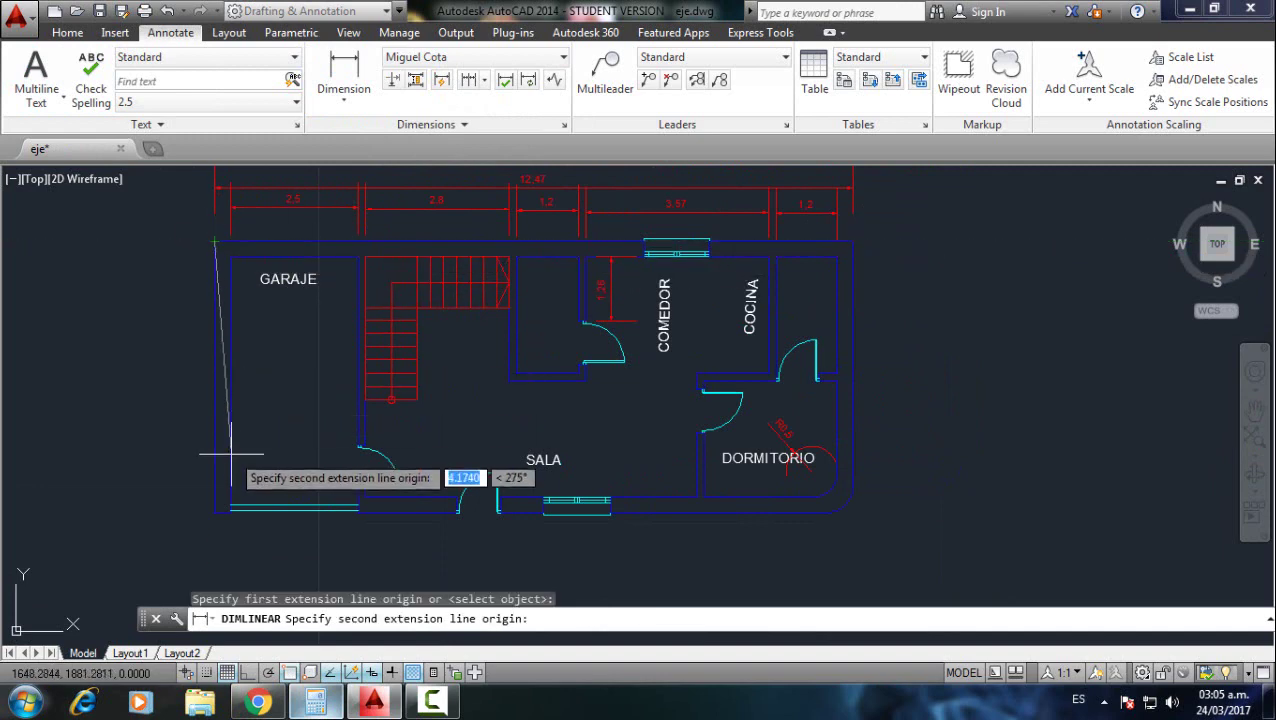
left_click(215, 513)
left_click(143, 480)
scroll(160, 490, "down", 2)
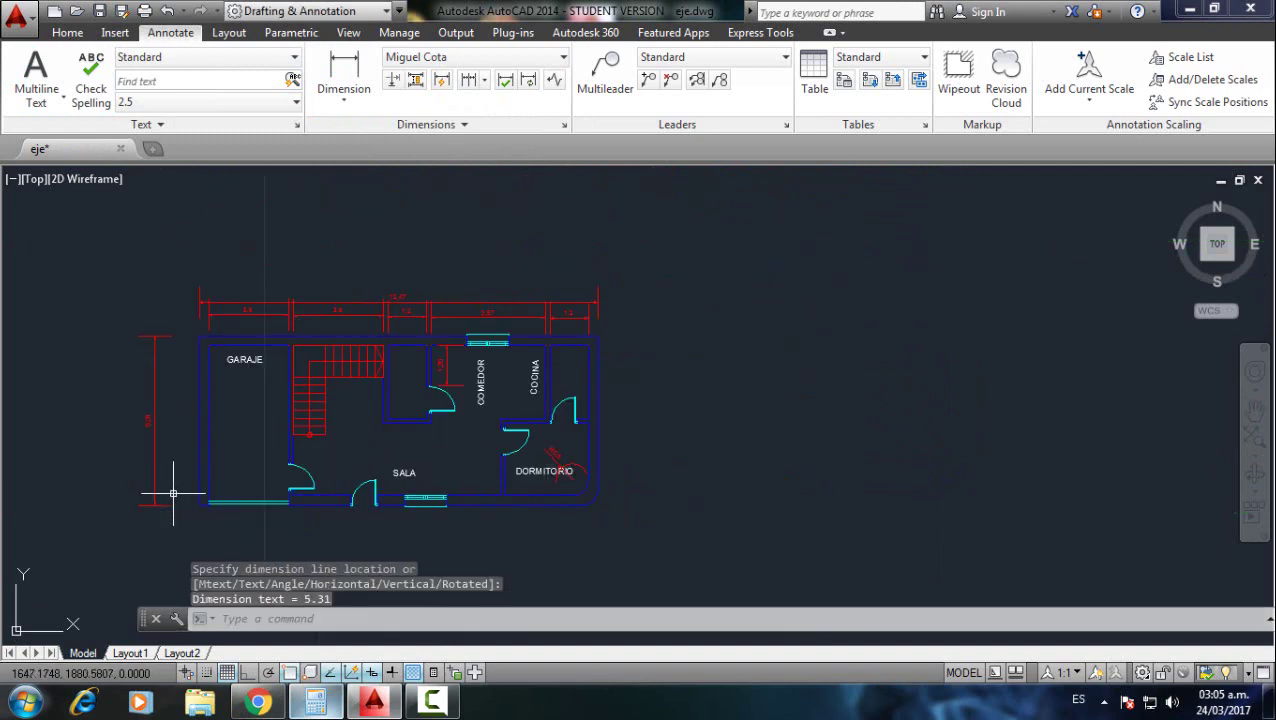
middle_click_drag(171, 490, 353, 465)
scroll(353, 465, "up", 2)
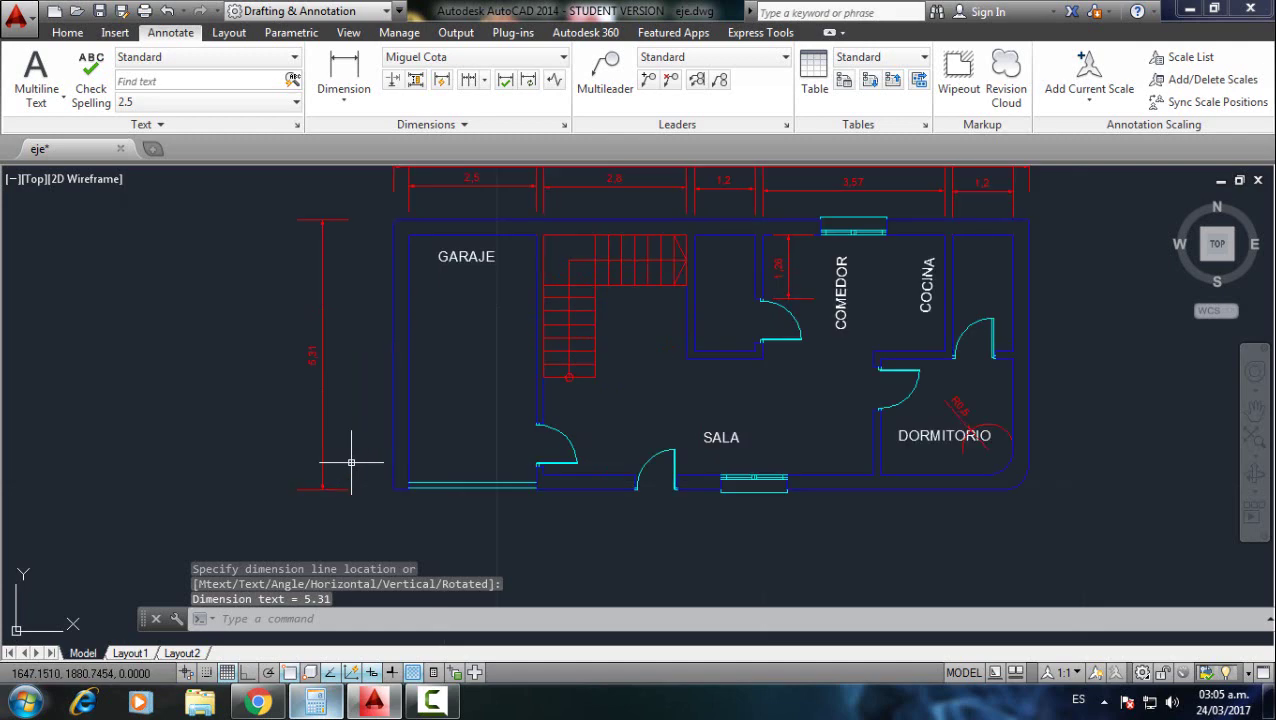